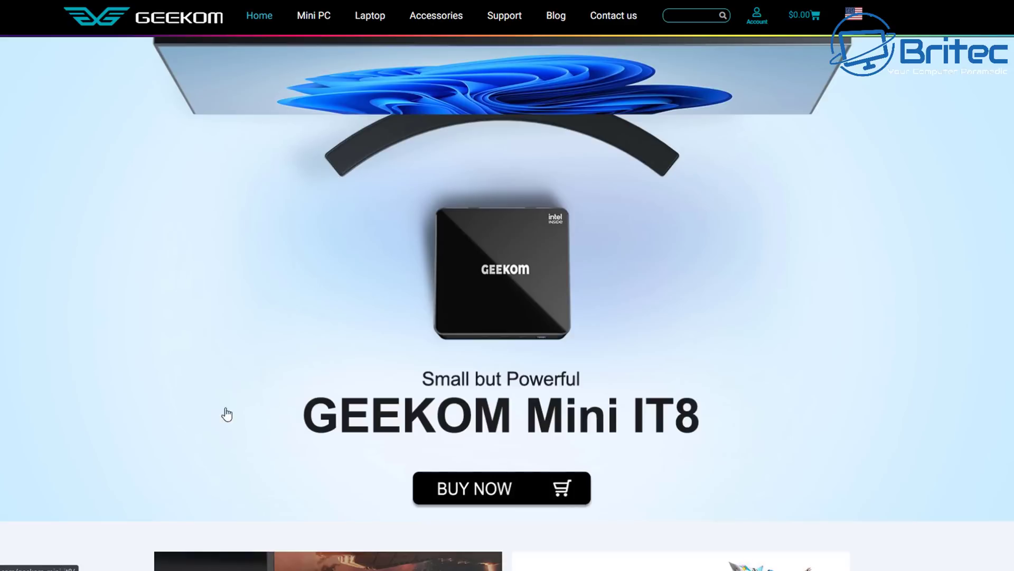
# On GEEKOM Support, expand the Mini IT8 Windows 11 and Windows 10 reinstallation downloads
pyautogui.click(505, 18)
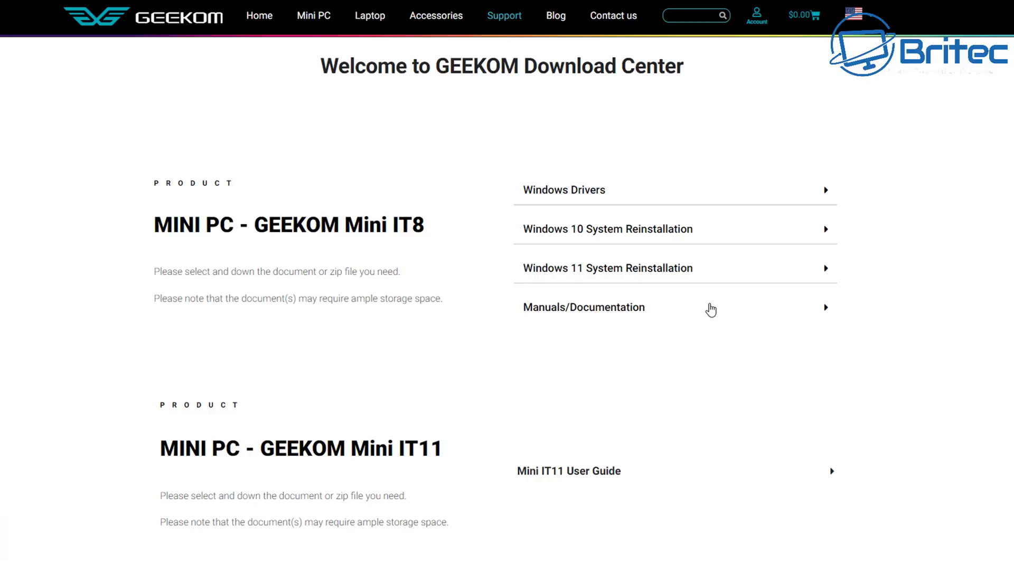
pyautogui.click(771, 276)
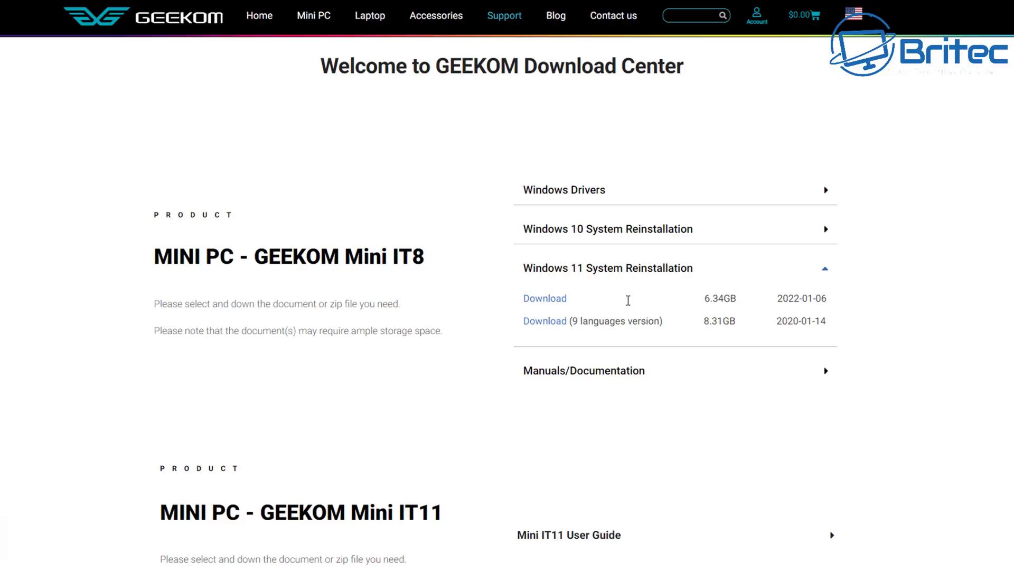
pyautogui.click(658, 230)
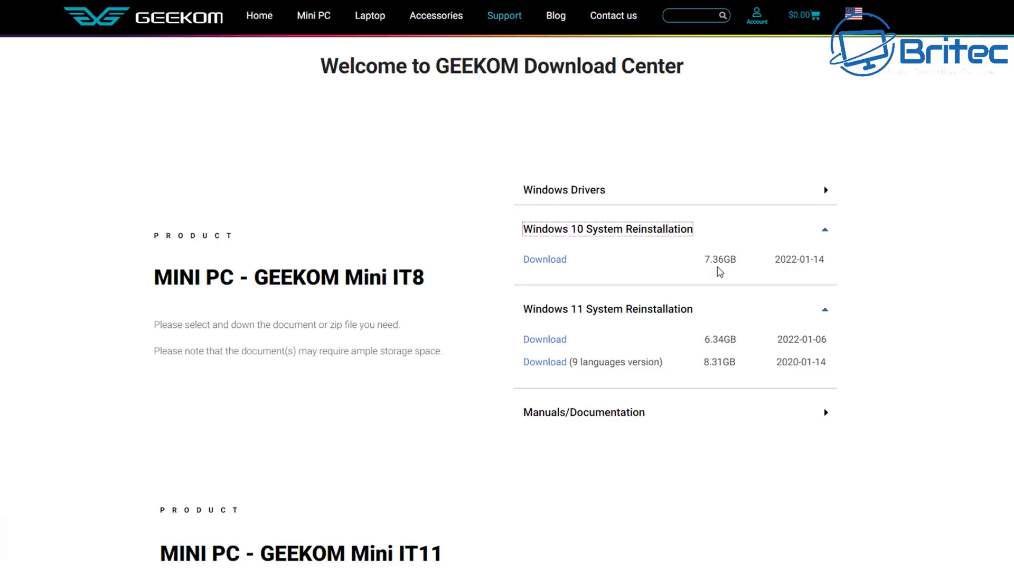
# Scroll down to view the MiniAir 11 Windows driver list, then collapse it
pyautogui.scroll(-3, 736, 293)
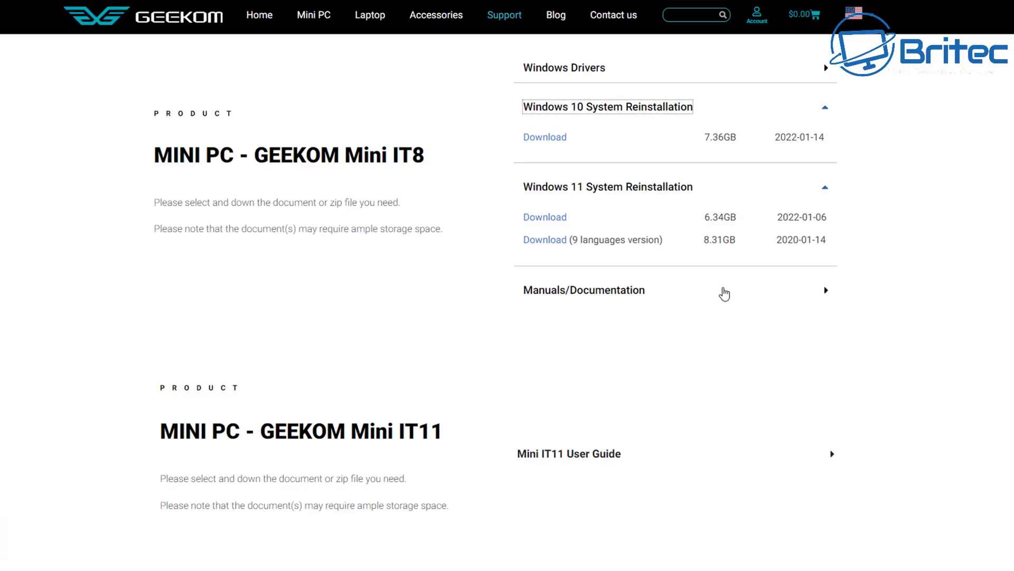
pyautogui.scroll(-6, 720, 291)
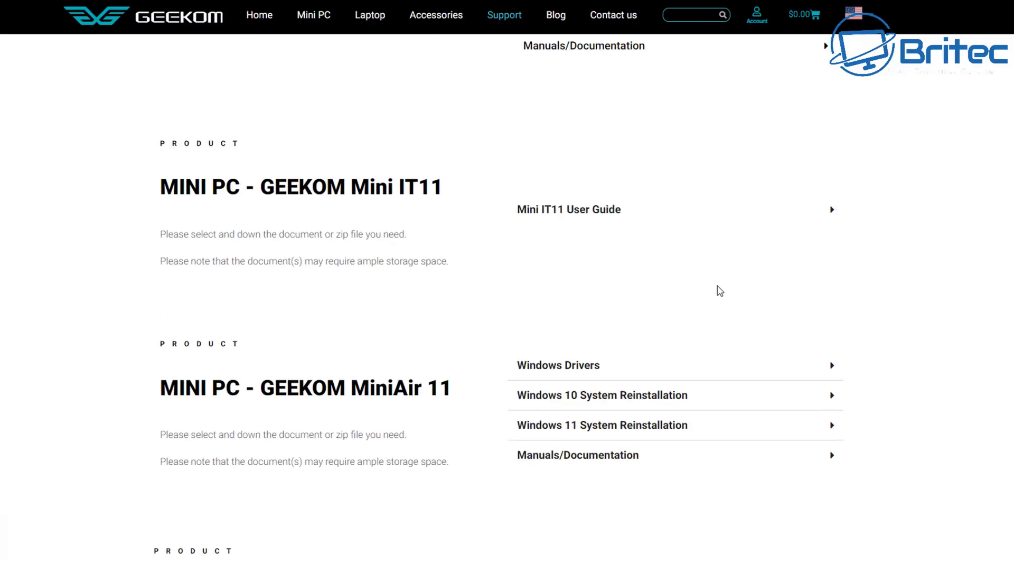
pyautogui.scroll(-2, 687, 289)
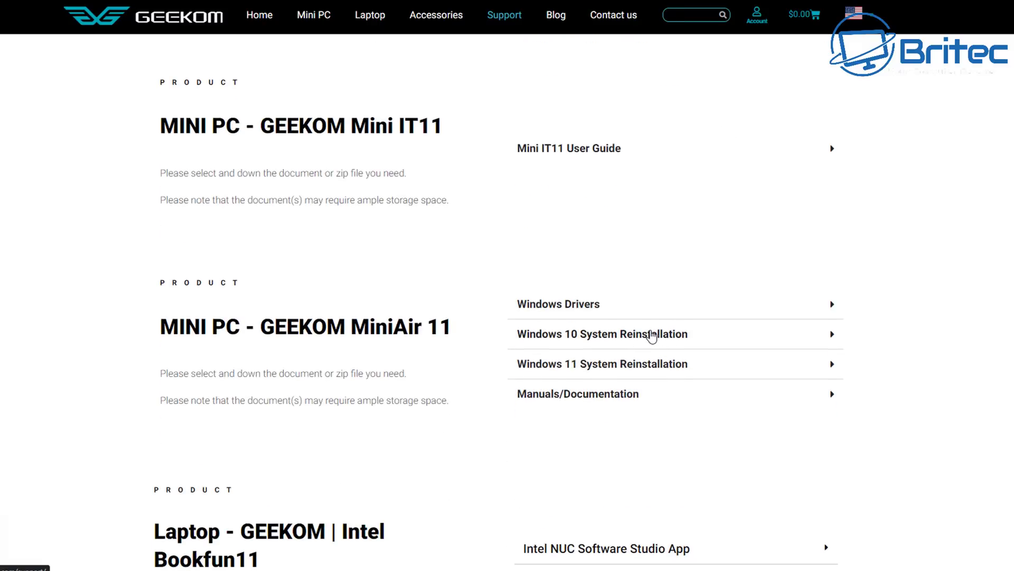
pyautogui.click(658, 316)
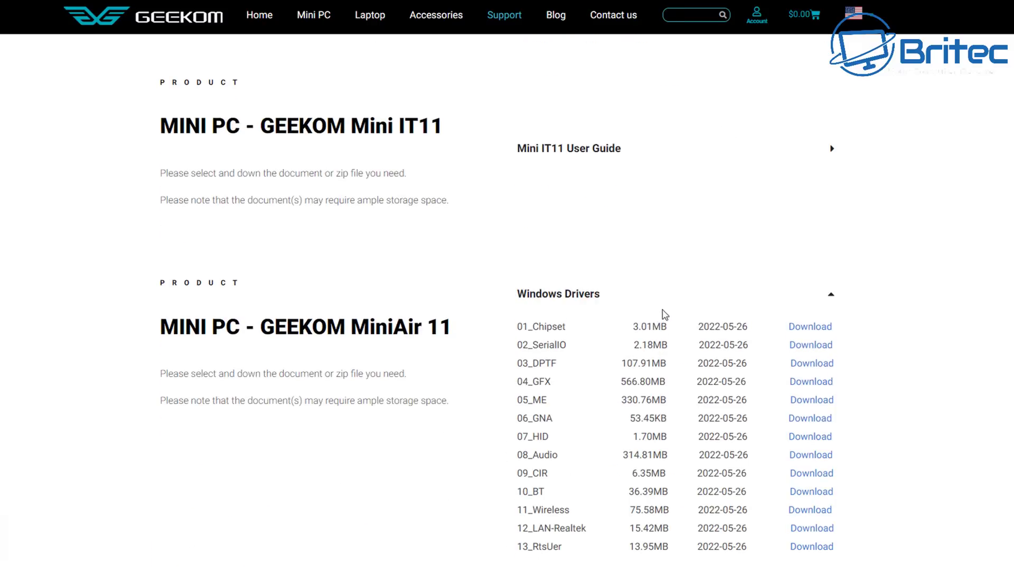
pyautogui.scroll(-2, 849, 285)
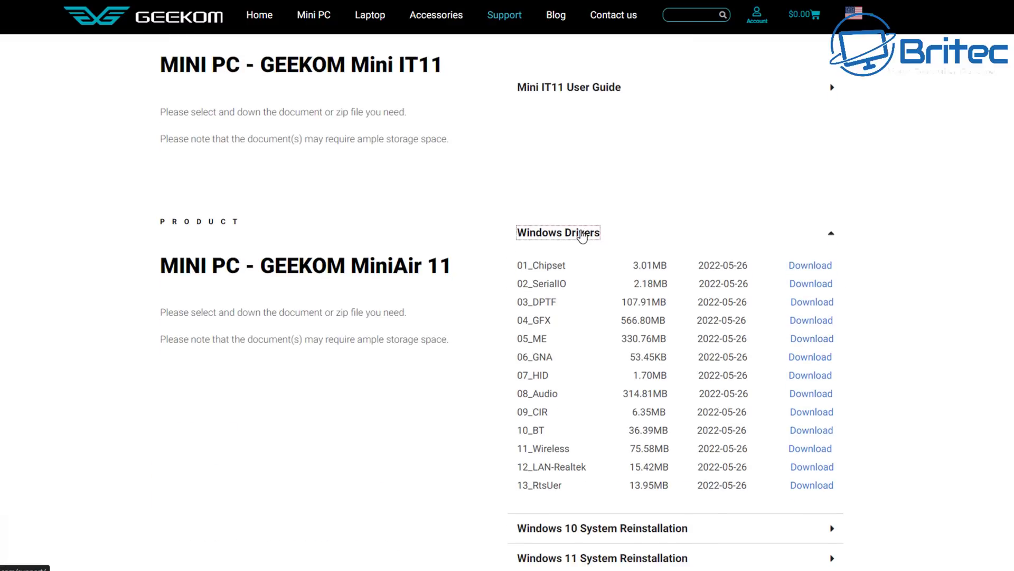
pyautogui.click(581, 233)
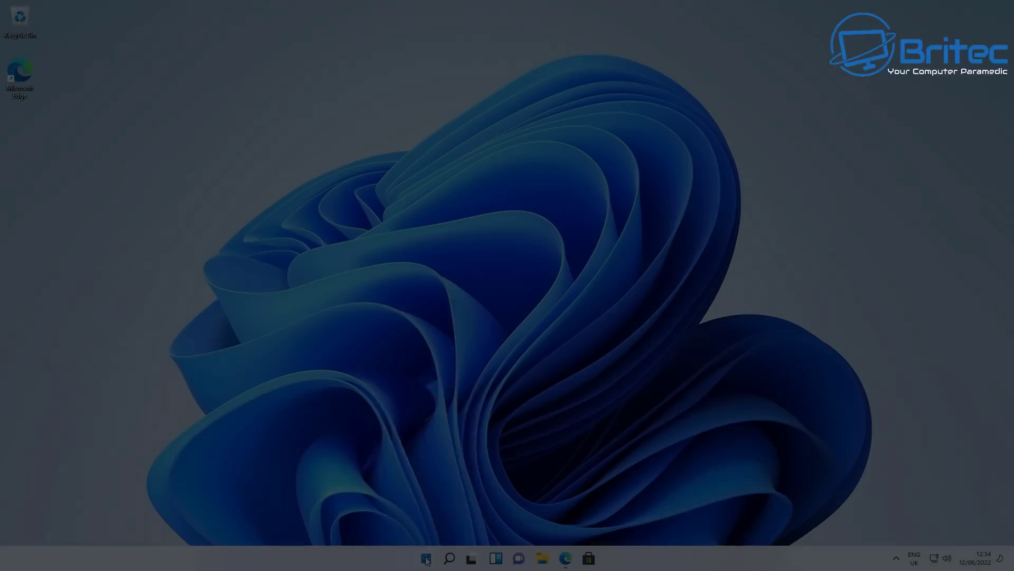
# Open Device Manager from the Win+X menu and centre its window on screen
pyautogui.rightClick(426, 556)
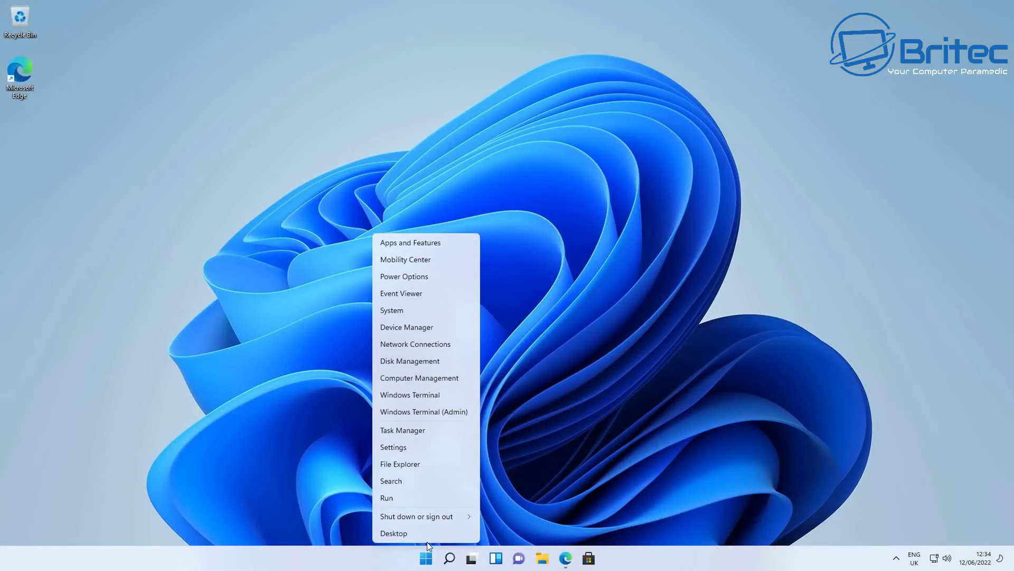
pyautogui.click(429, 326)
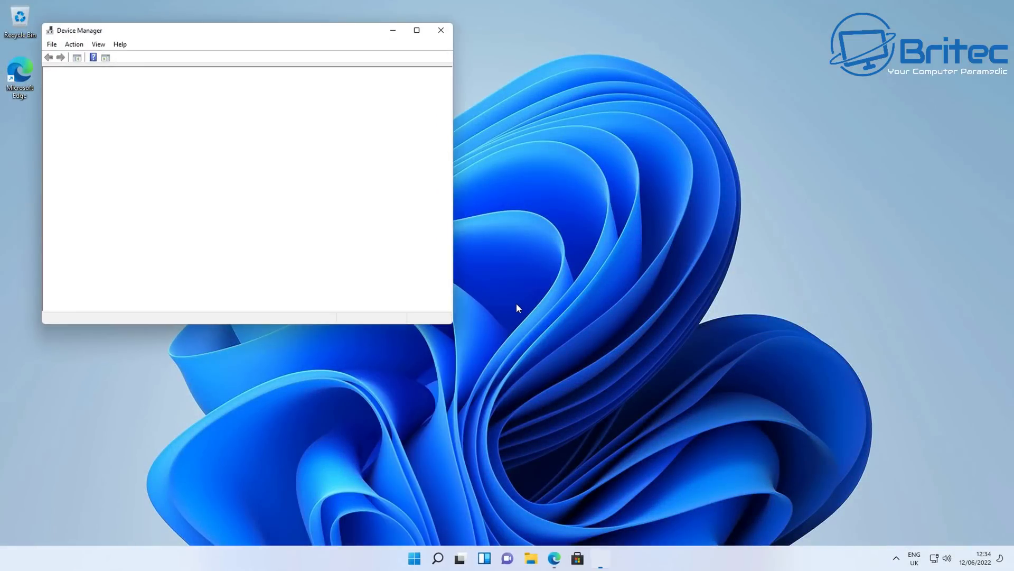
pyautogui.moveTo(296, 34); pyautogui.dragTo(534, 125)
pyautogui.scroll(-4, 455, 312)
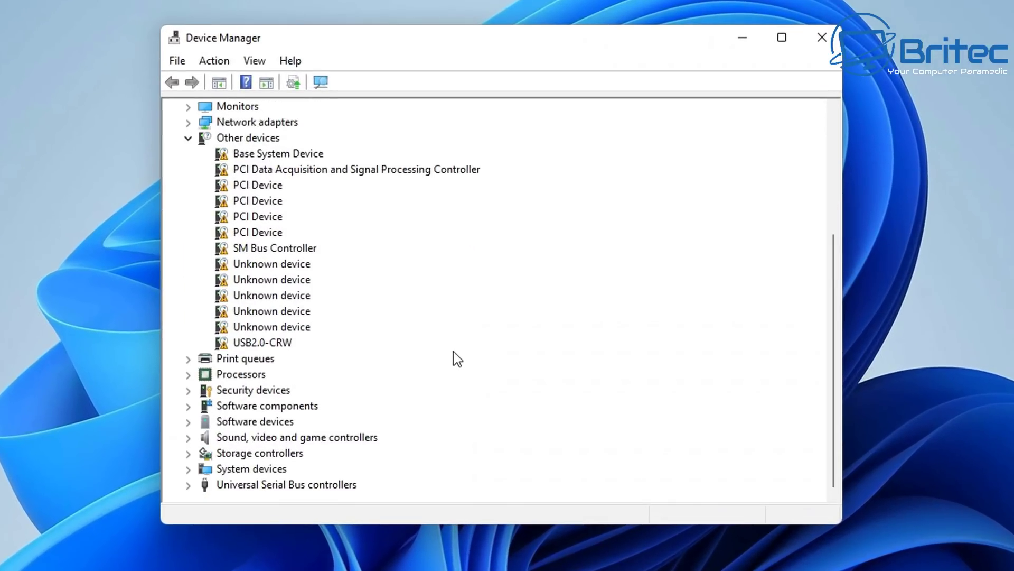
pyautogui.scroll(2, 457, 359)
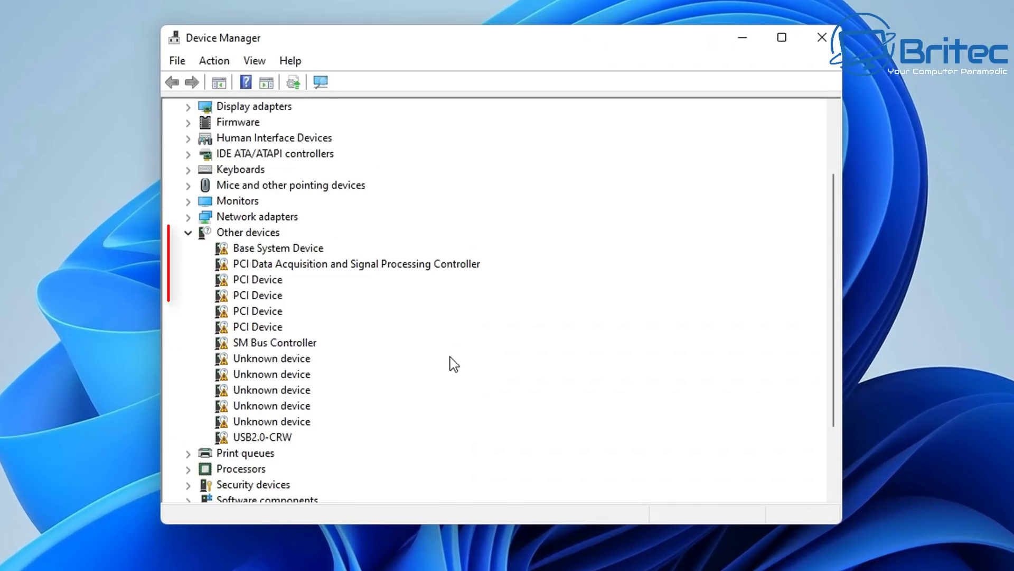
# Inspect USB2.0-CRW, a PCI Device and the PCI Data Acquisition controller, and briefly expand Network adapters
pyautogui.click(291, 437)
pyautogui.click(270, 281)
pyautogui.click(279, 267)
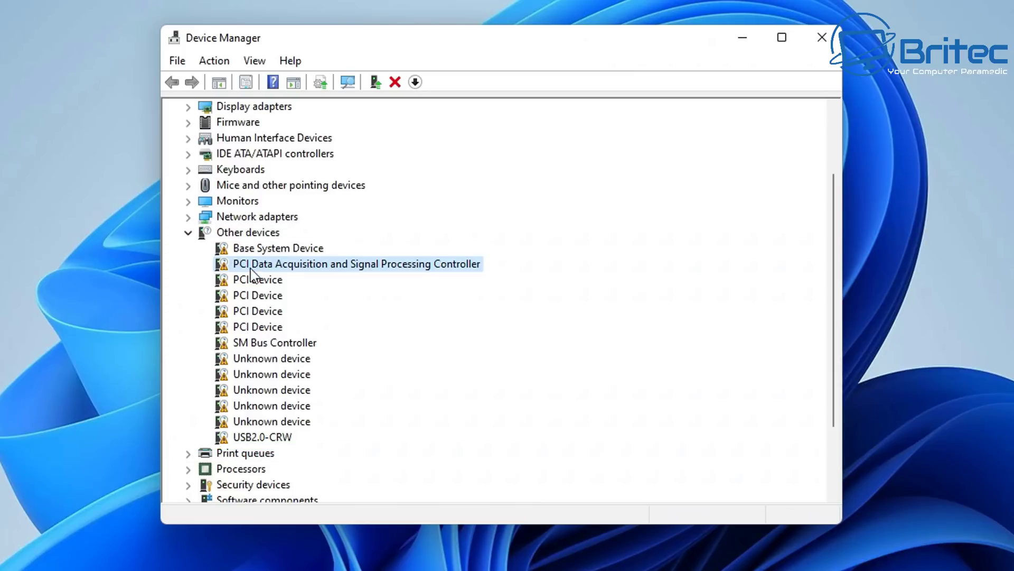
pyautogui.click(189, 217)
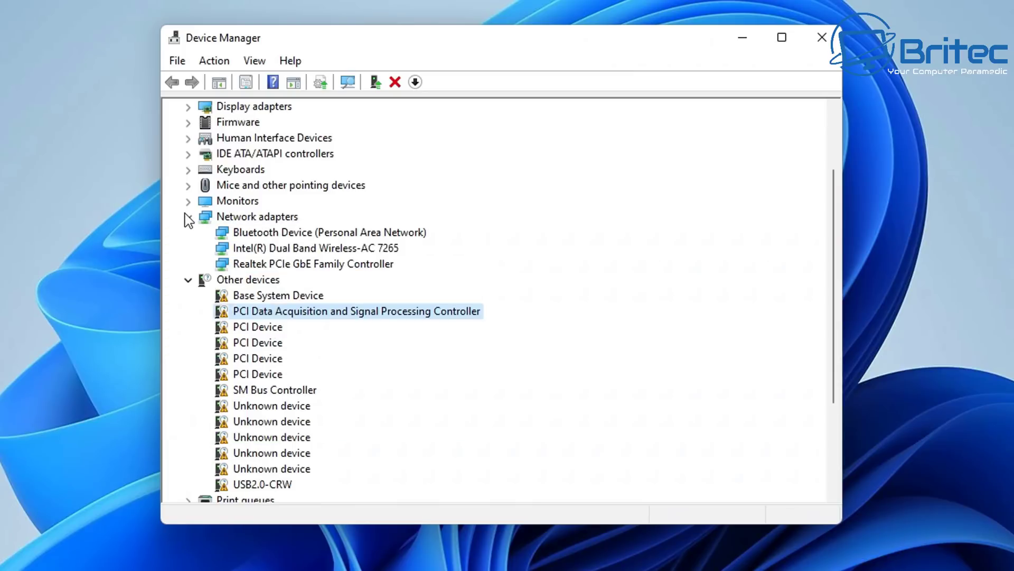
pyautogui.click(188, 217)
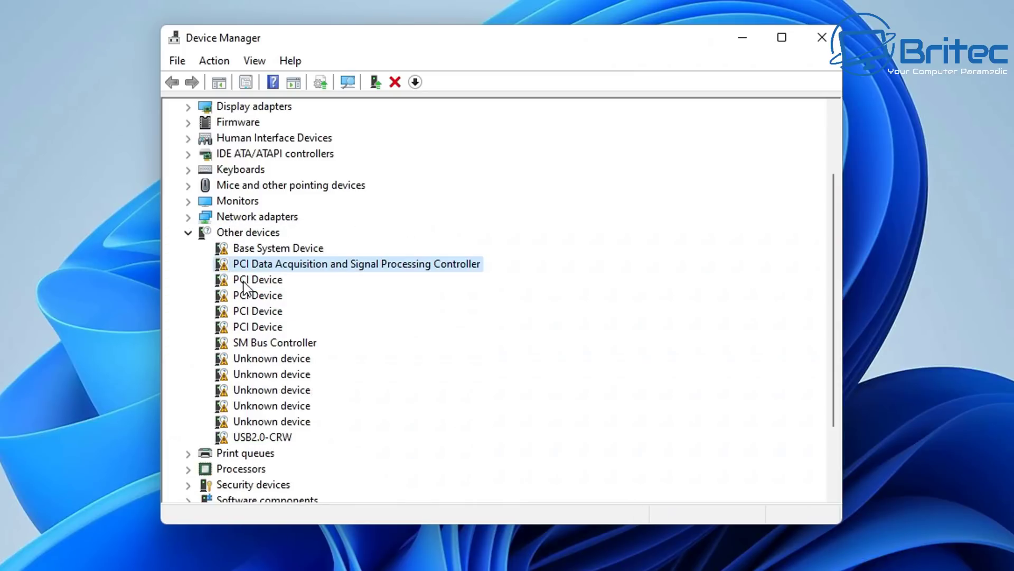
# Try an automatic Windows driver search for the fourth PCI Device, which fails
pyautogui.rightClick(246, 334)
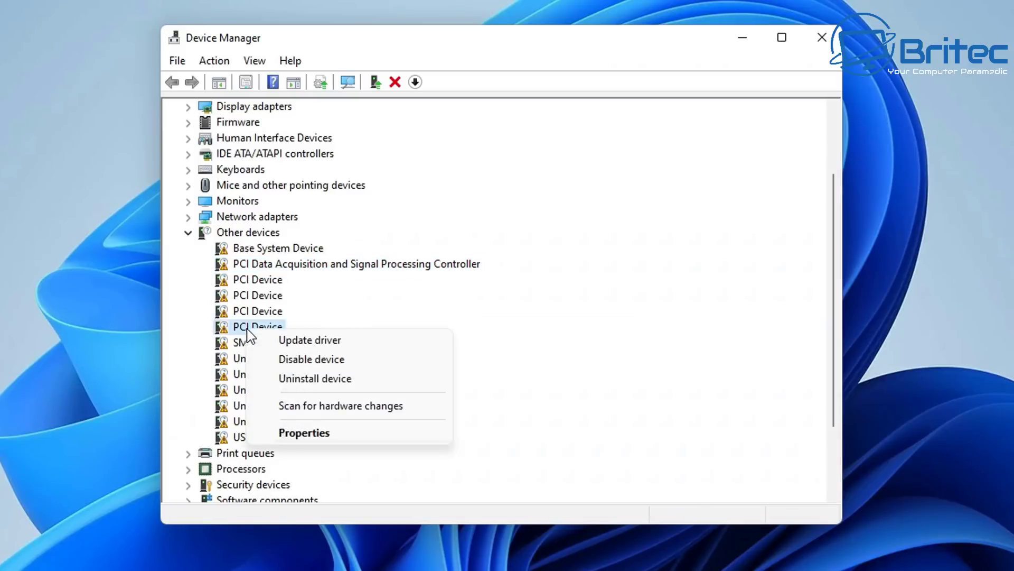
pyautogui.click(296, 339)
pyautogui.click(384, 257)
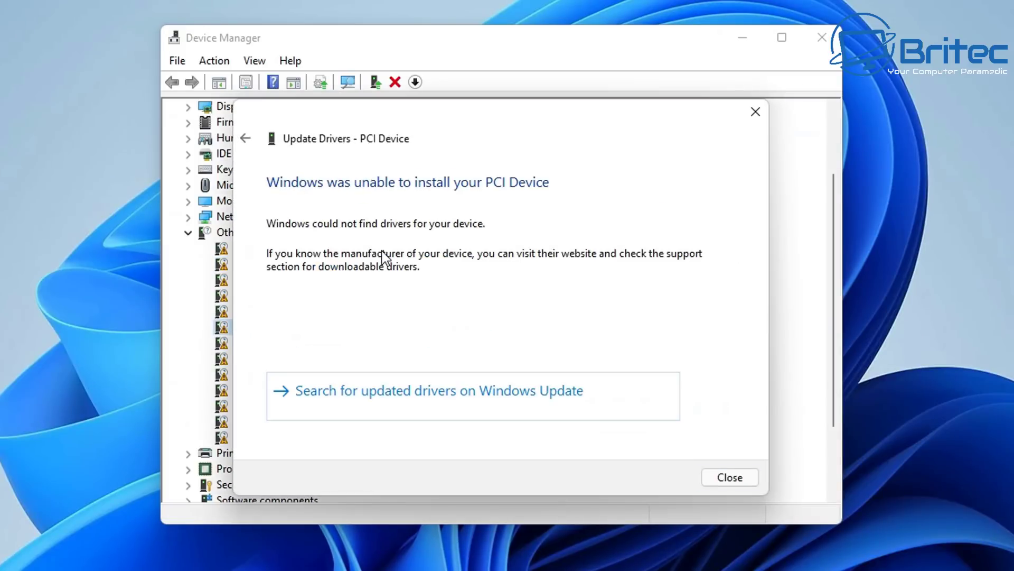
pyautogui.click(729, 477)
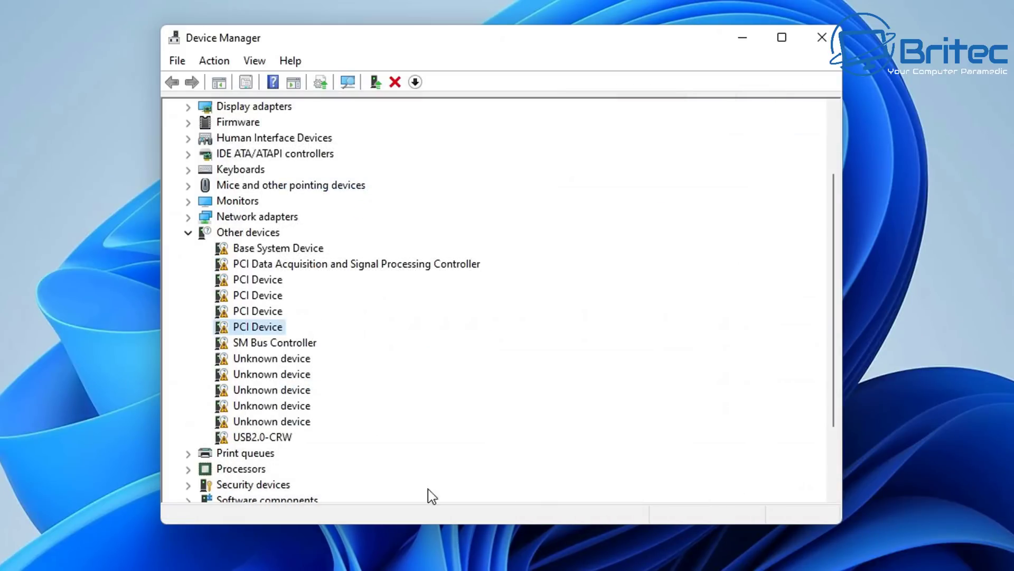
pyautogui.scroll(-1, 276, 441)
pyautogui.scroll(1, 275, 440)
# Try an automatic Windows driver search for the fourth Unknown device, which also fails
pyautogui.rightClick(274, 404)
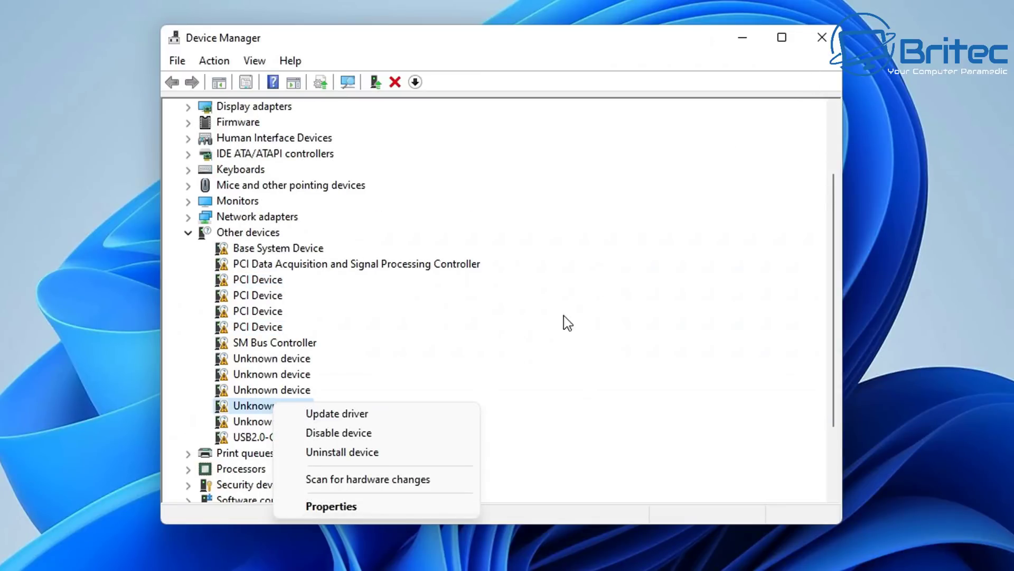
pyautogui.click(408, 416)
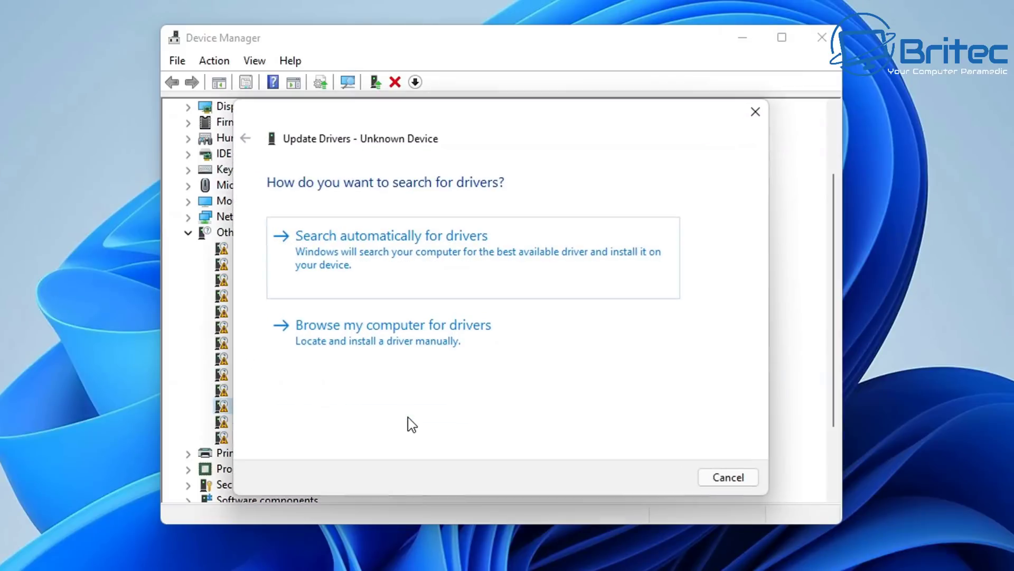
pyautogui.click(436, 248)
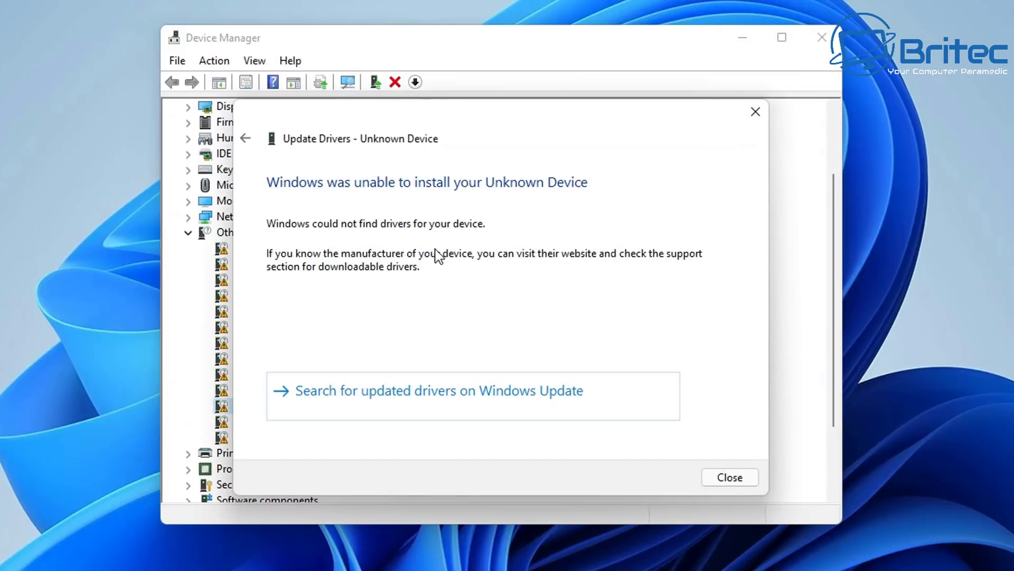
pyautogui.click(745, 478)
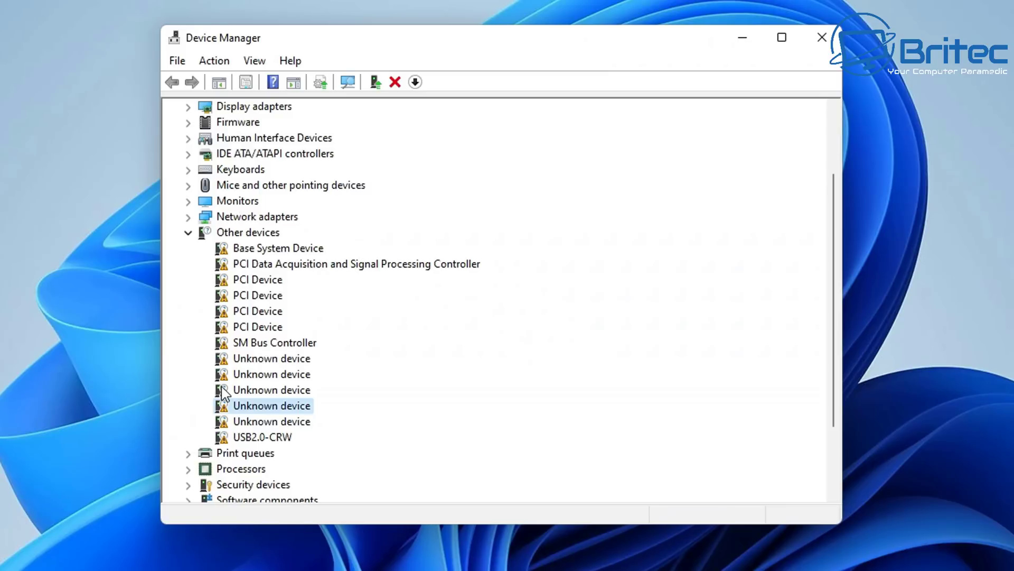
# Select each of the five Unknown devices, then the PCI Data Acquisition controller
pyautogui.click(235, 360)
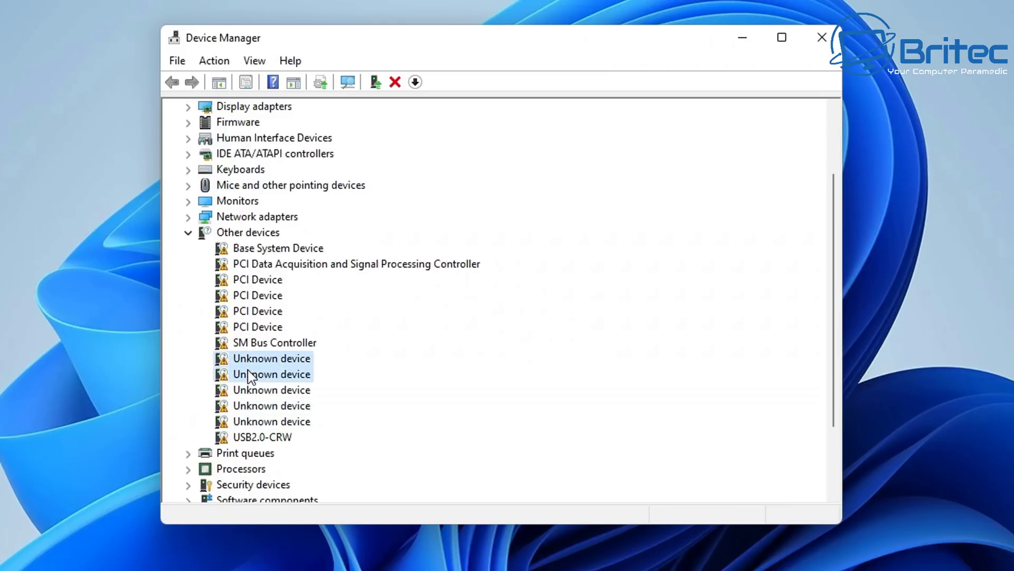
pyautogui.click(245, 375)
pyautogui.click(250, 390)
pyautogui.click(250, 405)
pyautogui.click(251, 421)
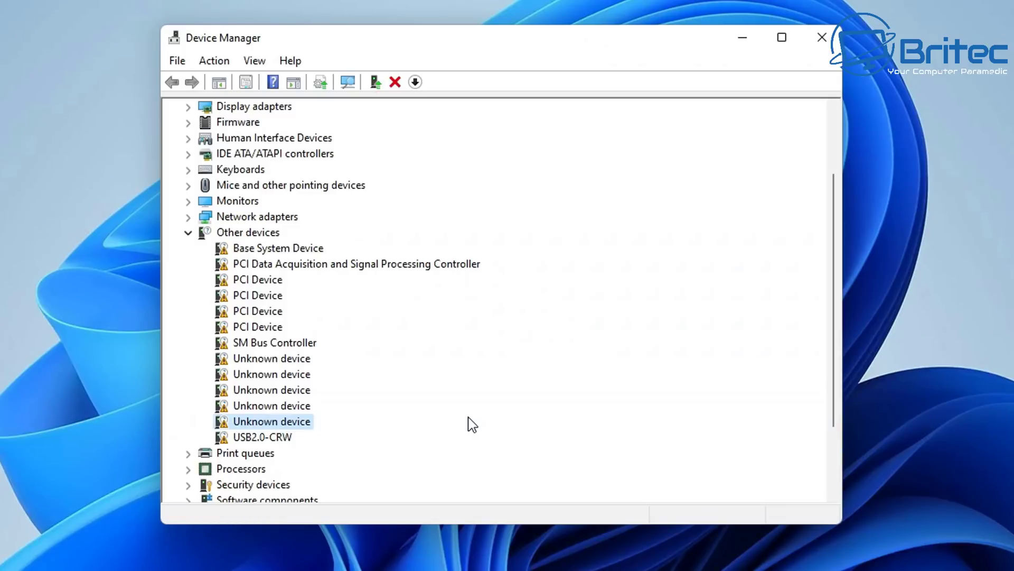
pyautogui.click(400, 267)
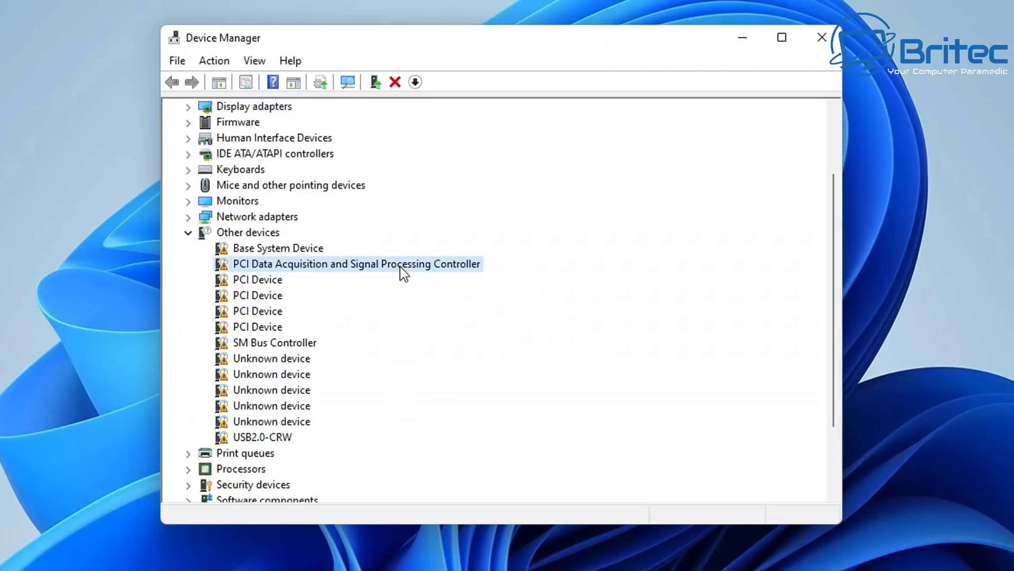
# Download the SDIO 1.12.5 zip and extract the SDIO_1.12.5.745 folder to the Desktop
pyautogui.click(318, 251)
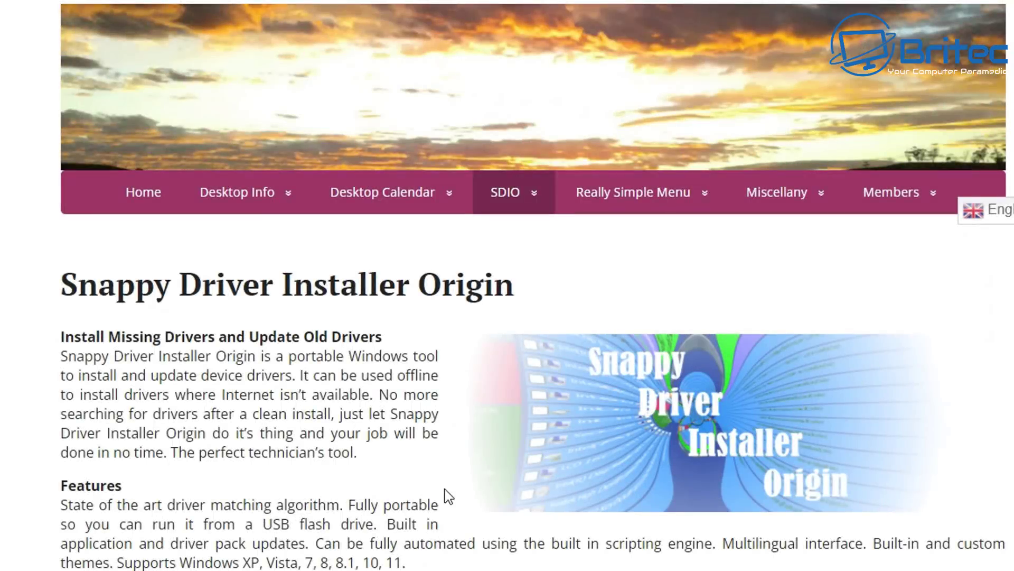
pyautogui.scroll(-3, 434, 465)
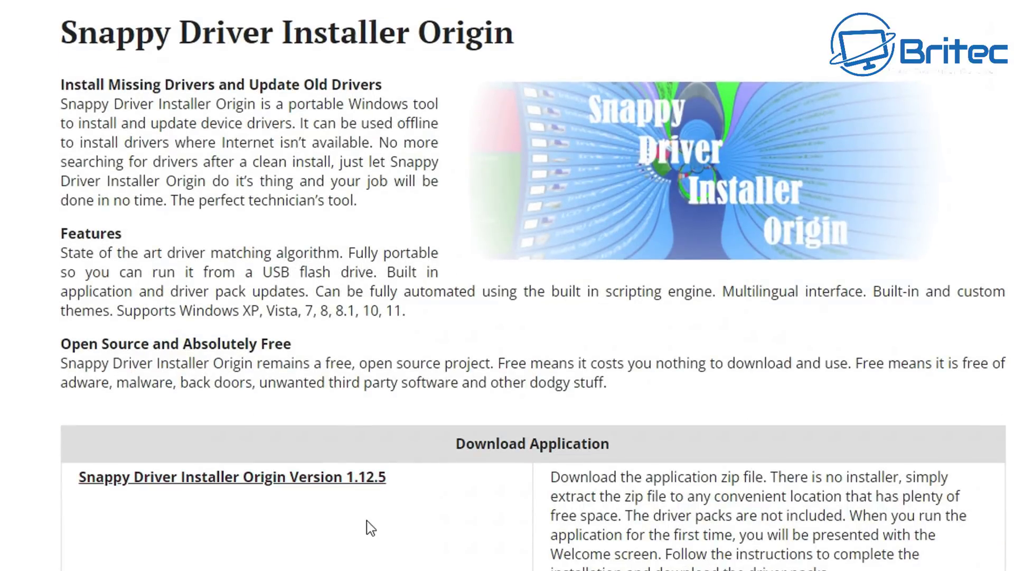
pyautogui.click(336, 480)
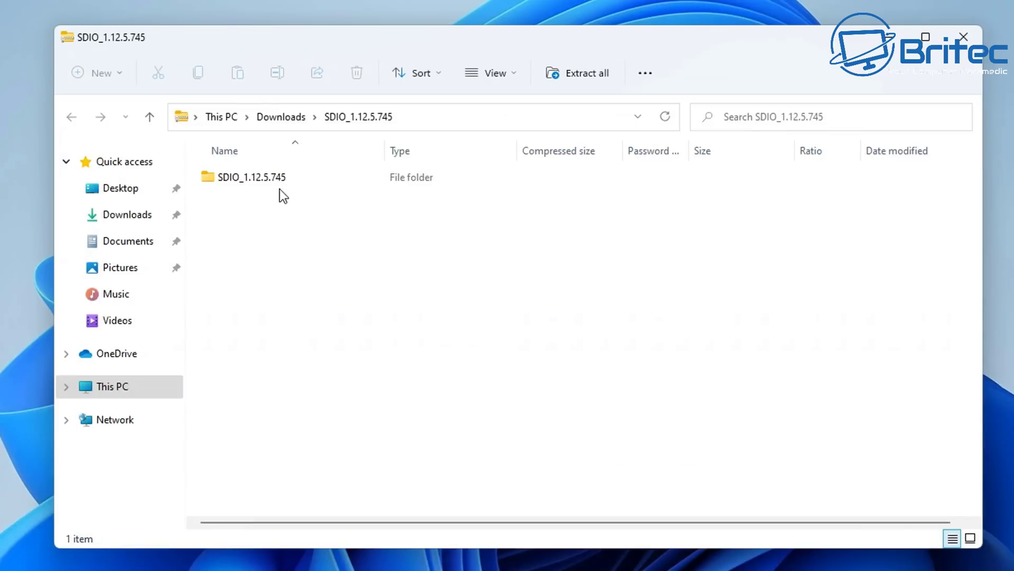
pyautogui.moveTo(267, 182); pyautogui.dragTo(384, 2)
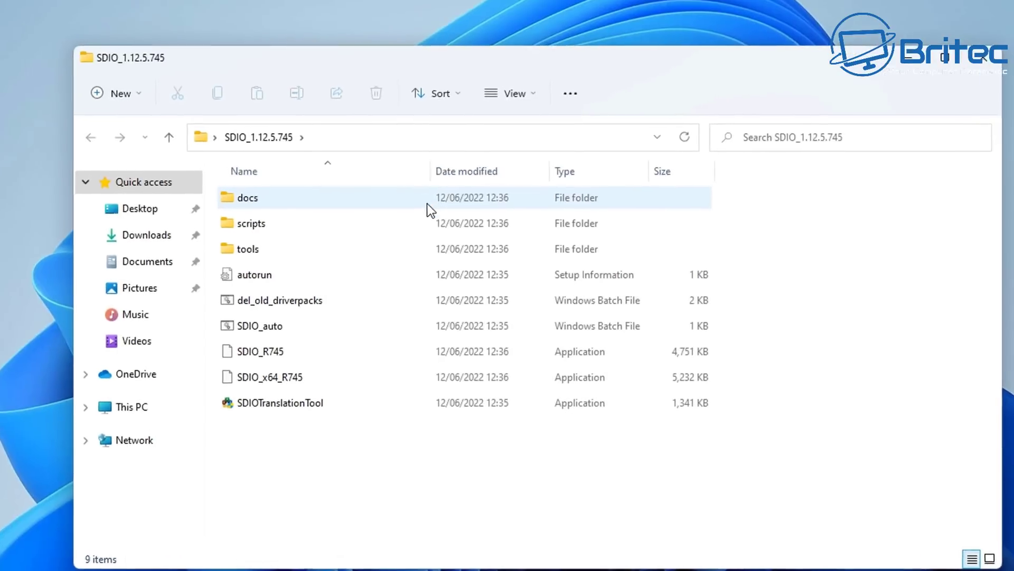
# Launch SDIO_x64_R745 from the SDIO_1.12.5.745 folder
pyautogui.click(290, 361)
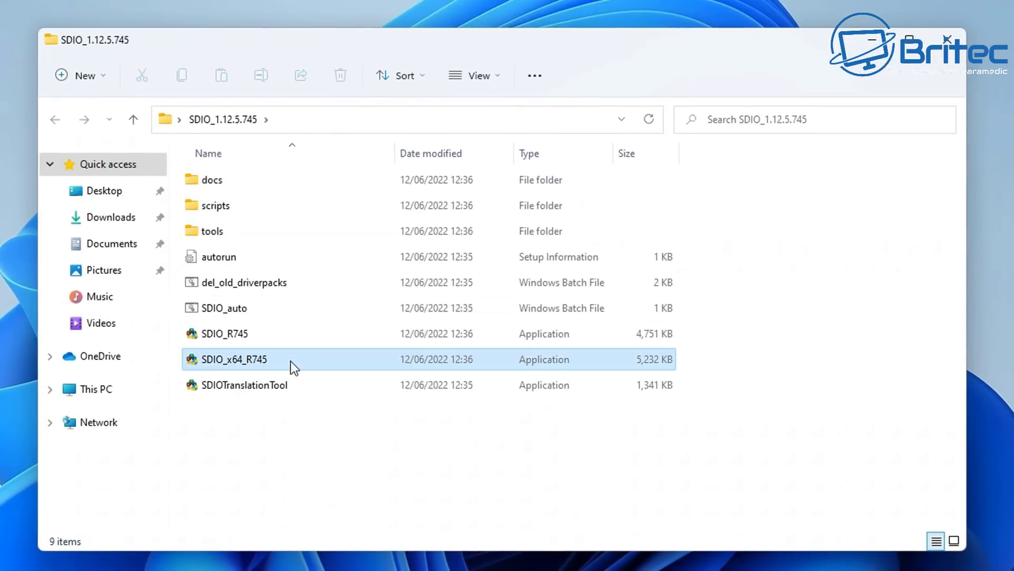
pyautogui.moveTo(282, 363)
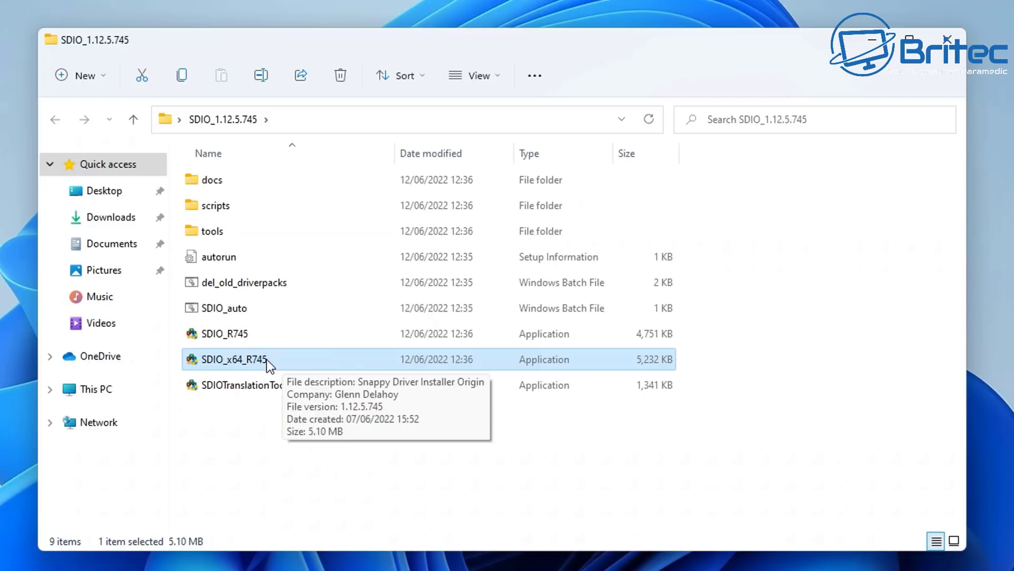
pyautogui.doubleClick(267, 360)
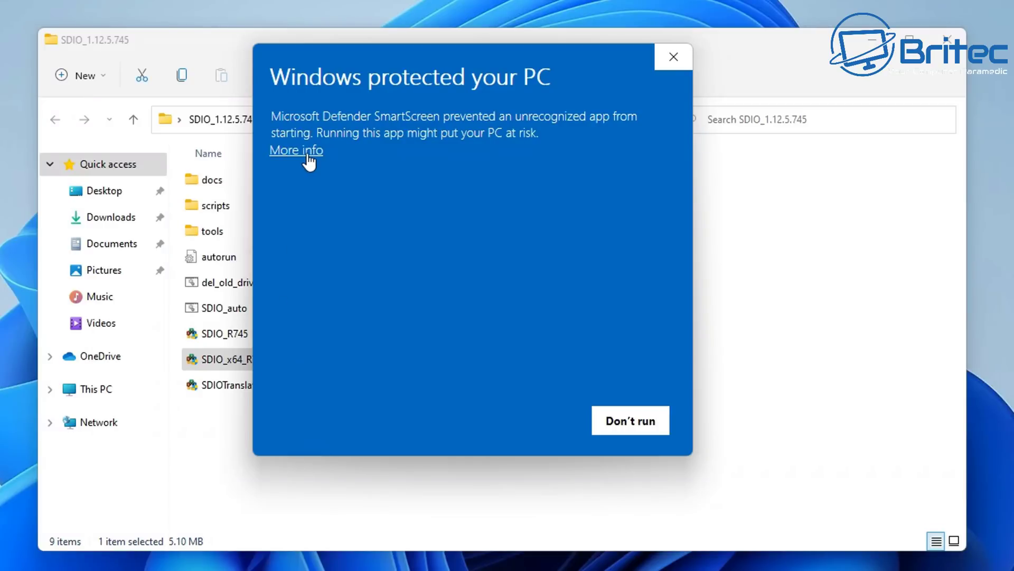
# Run SDIO past SmartScreen (More info, Run anyway), allow UAC, and accept the GNU GPL
pyautogui.click(309, 152)
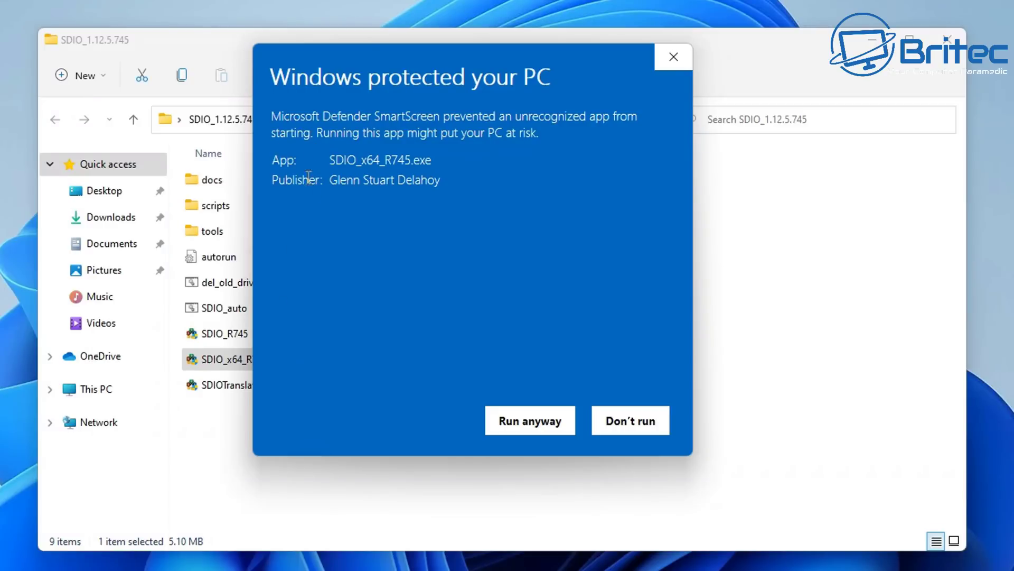
pyautogui.click(514, 424)
pyautogui.click(385, 414)
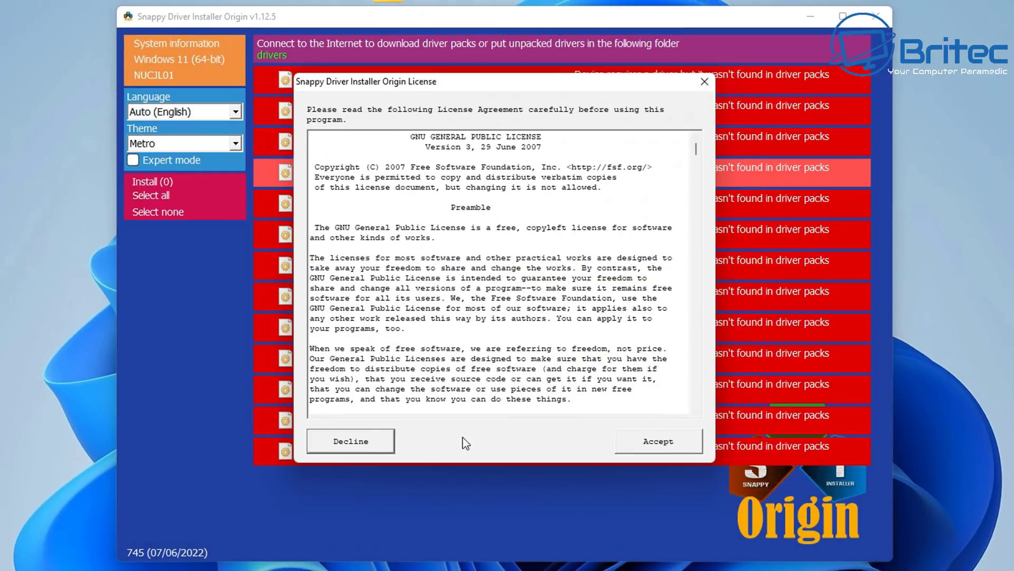
pyautogui.click(658, 443)
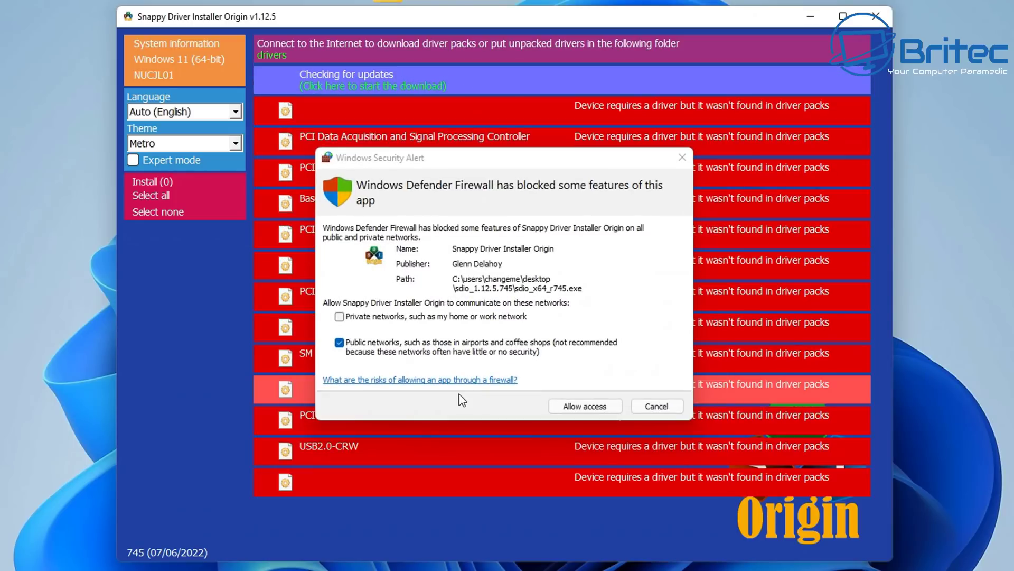
# Close the Windows Security firewall alert and choose Download Indexes Only
pyautogui.click(682, 158)
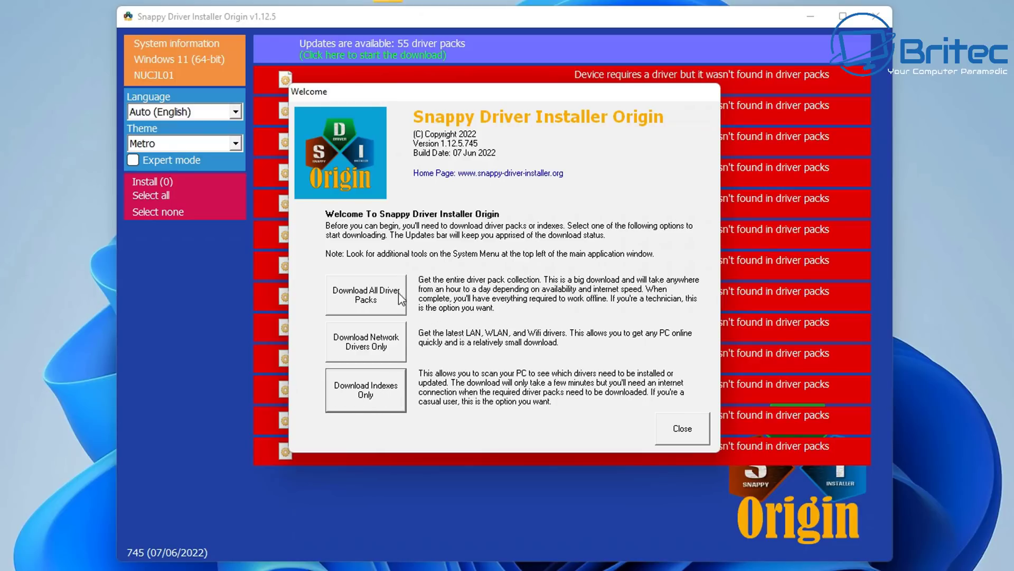
pyautogui.click(388, 392)
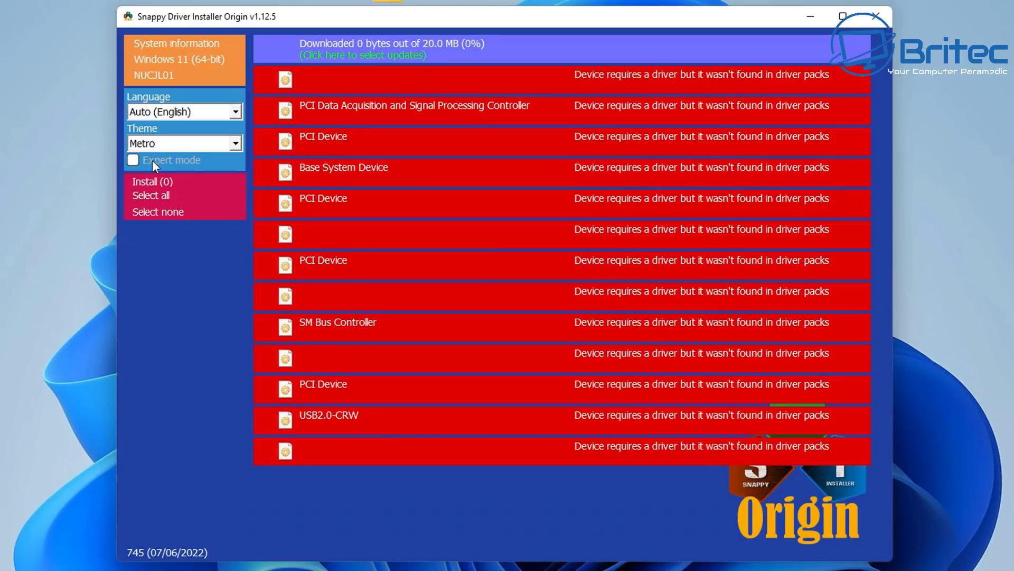
# Turn on Expert mode and tick Unknown under Absent in driver packs, then review the device list
pyautogui.click(137, 160)
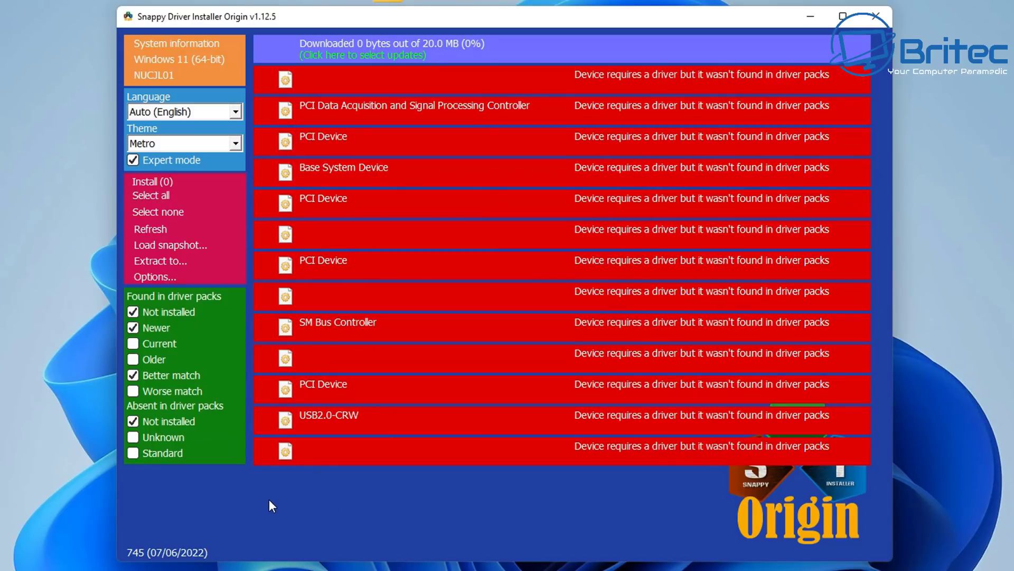
pyautogui.click(150, 439)
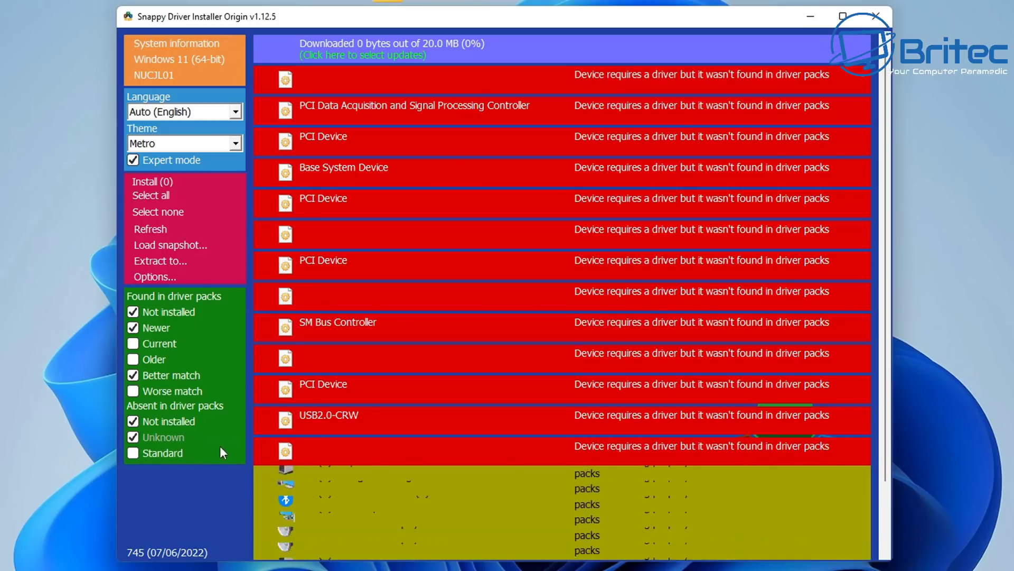
pyautogui.moveTo(363, 369)
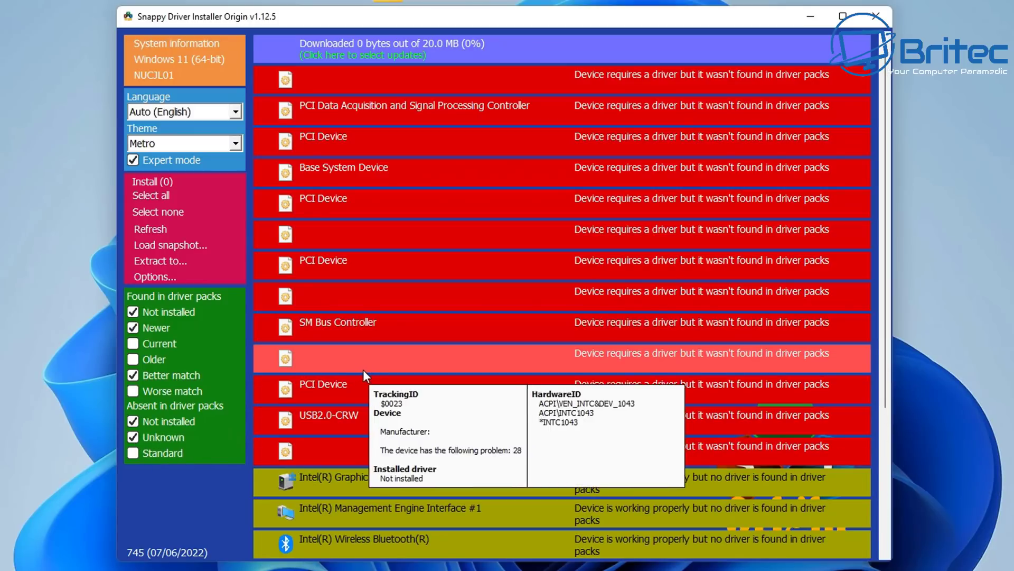
pyautogui.scroll(-2, 703, 342)
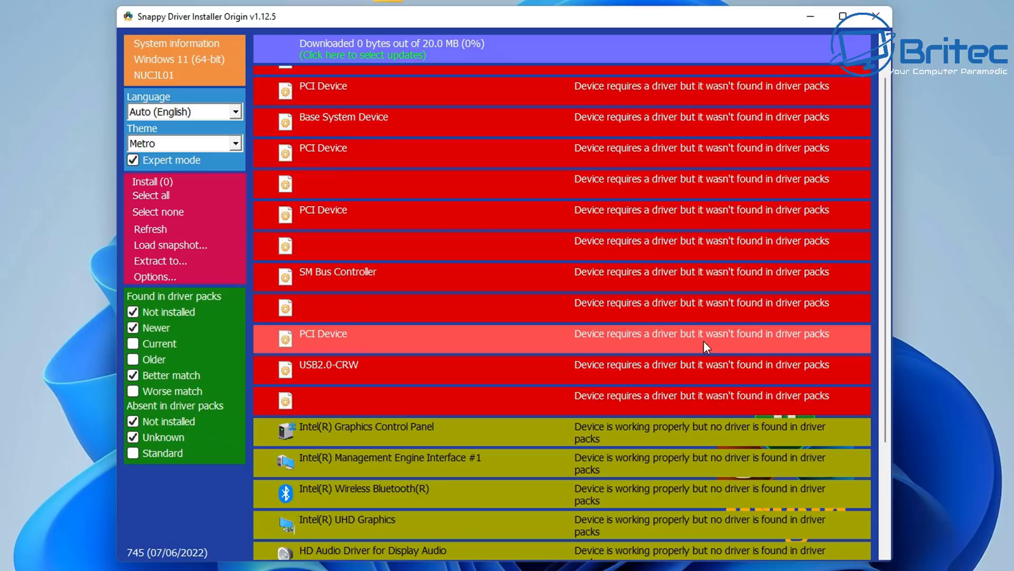
pyautogui.scroll(-3, 703, 339)
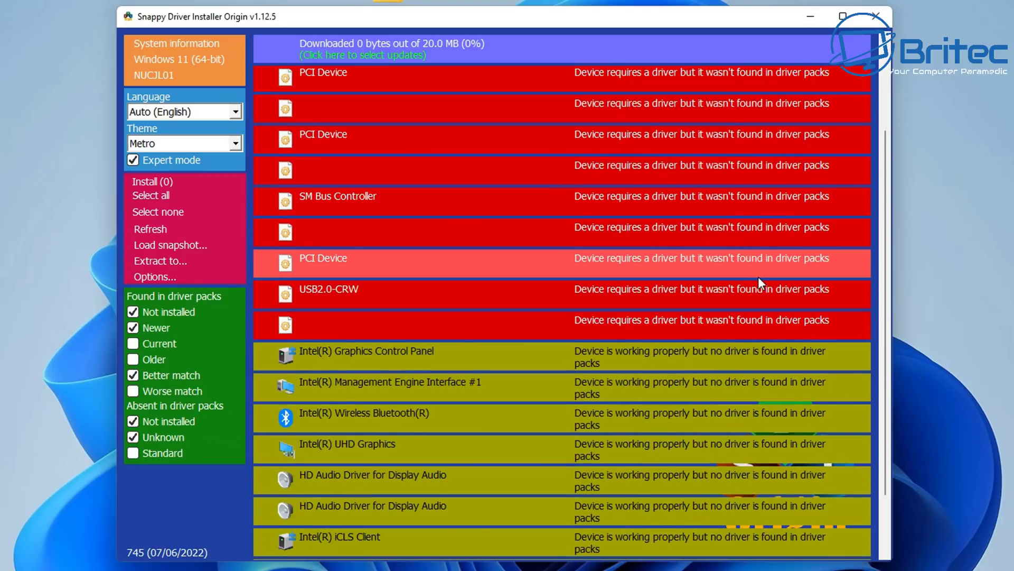
pyautogui.scroll(-3, 759, 276)
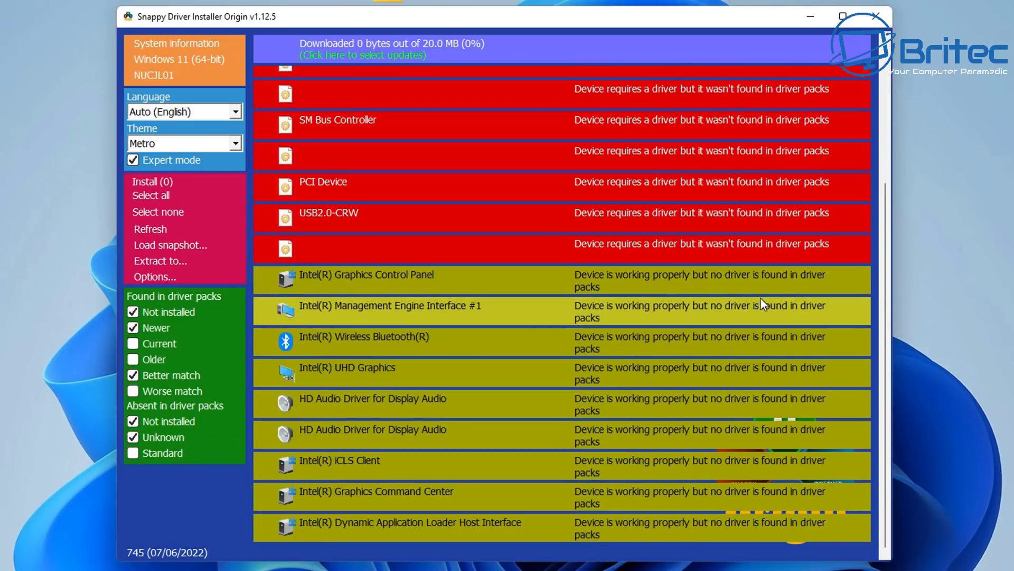
pyautogui.moveTo(759, 296)
pyautogui.scroll(8, 740, 295)
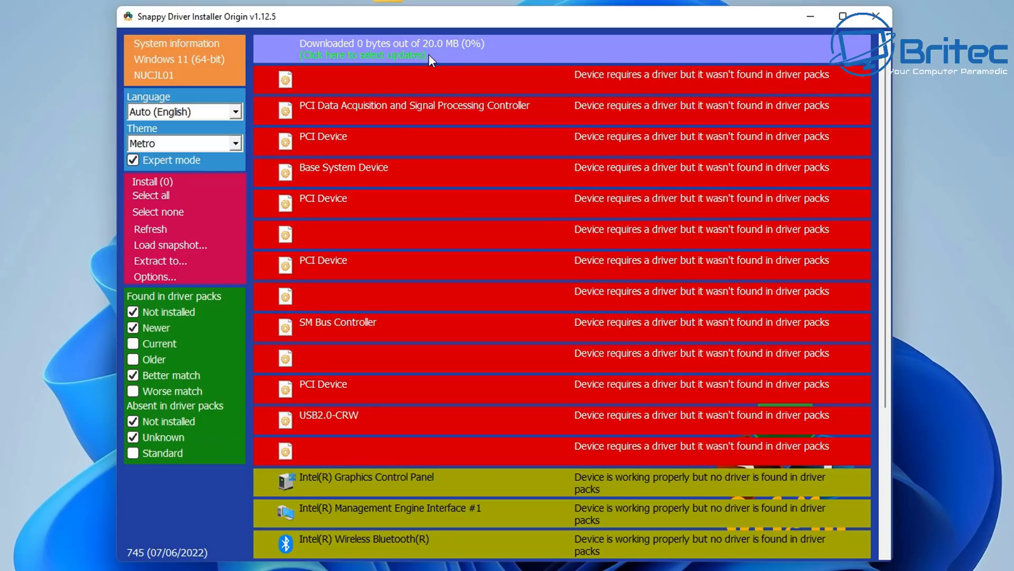
# Wait for the 20.0 MB index download to finish and list available drivers
pyautogui.moveTo(438, 53)
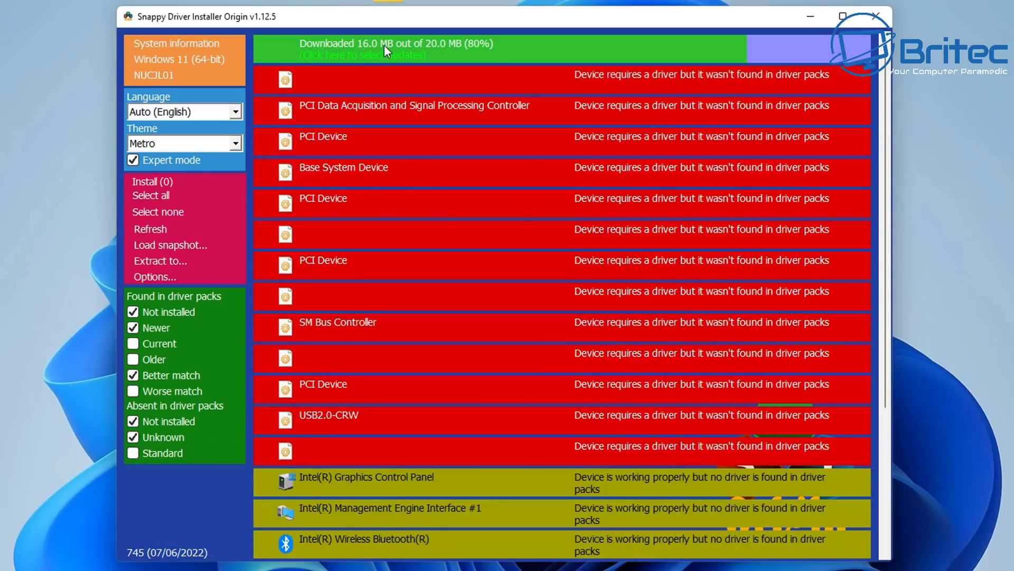
pyautogui.moveTo(452, 118)
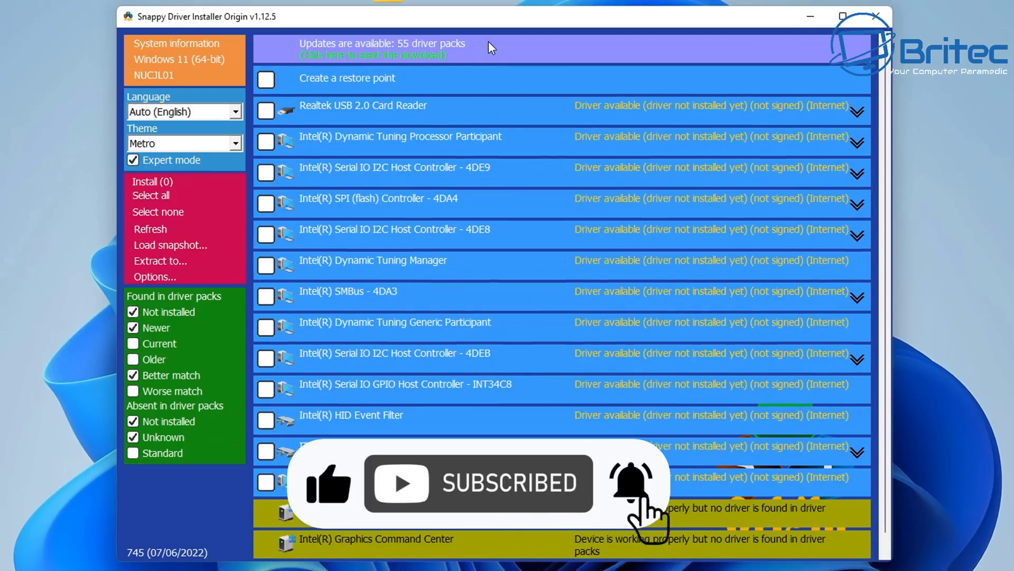
# Keep the restore point option on and tick ten drivers, from Realtek USB 2.0 Card Reader to Serial IO GPIO
pyautogui.click(266, 80)
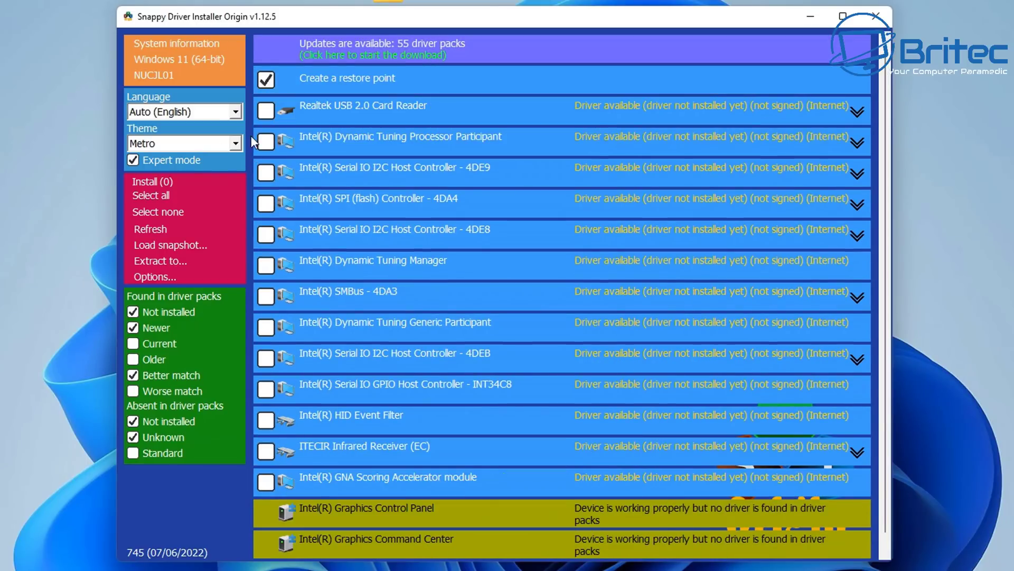
pyautogui.click(270, 111)
pyautogui.click(266, 142)
pyautogui.click(266, 173)
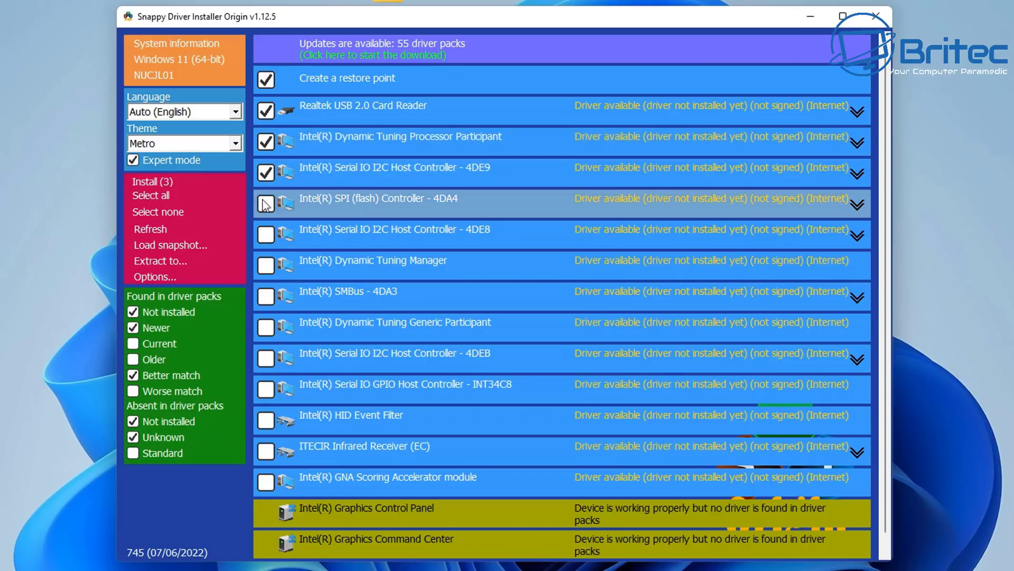
pyautogui.click(265, 205)
pyautogui.click(266, 234)
pyautogui.click(266, 266)
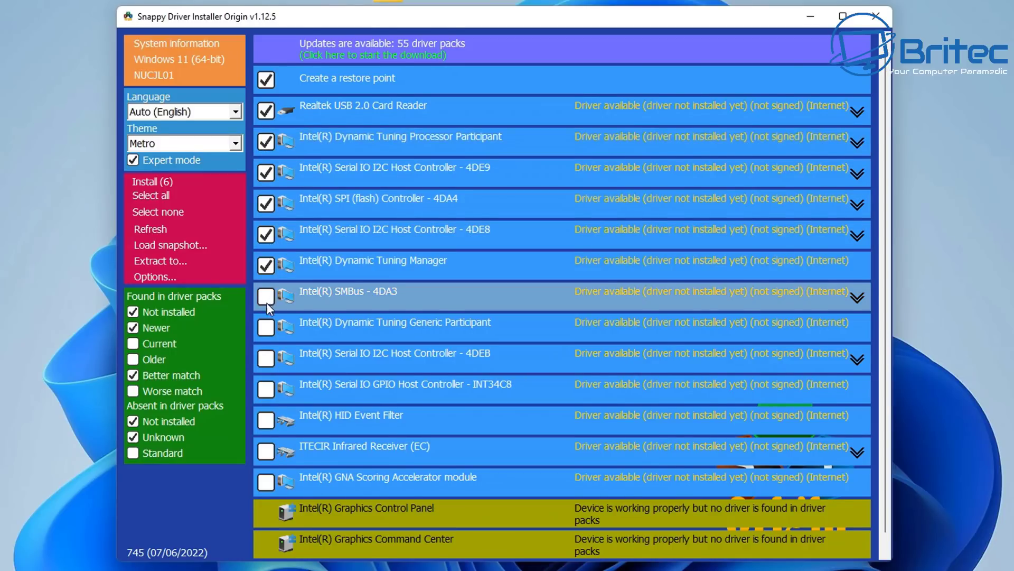
pyautogui.click(266, 301)
pyautogui.click(266, 332)
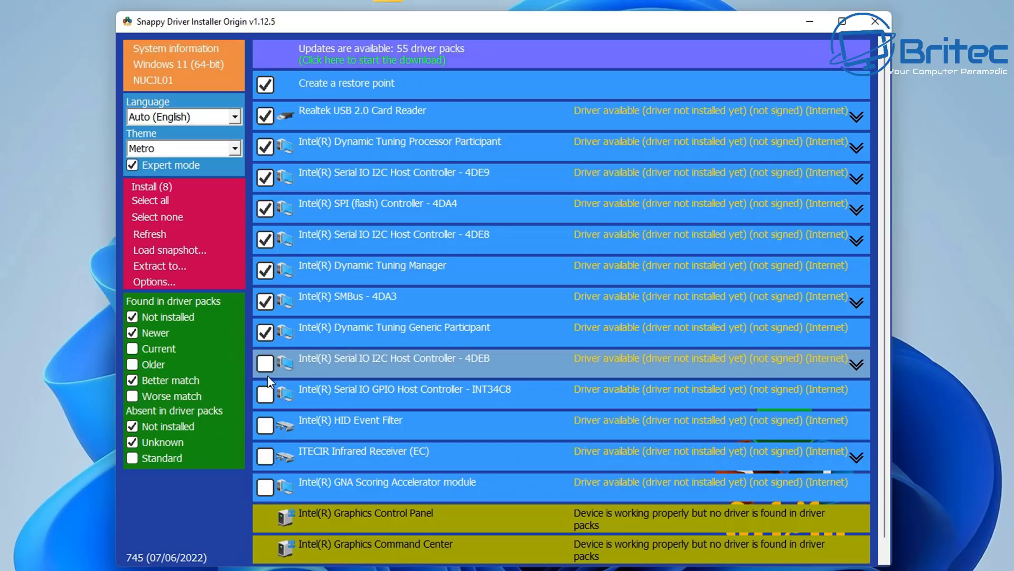
pyautogui.click(266, 363)
pyautogui.click(267, 392)
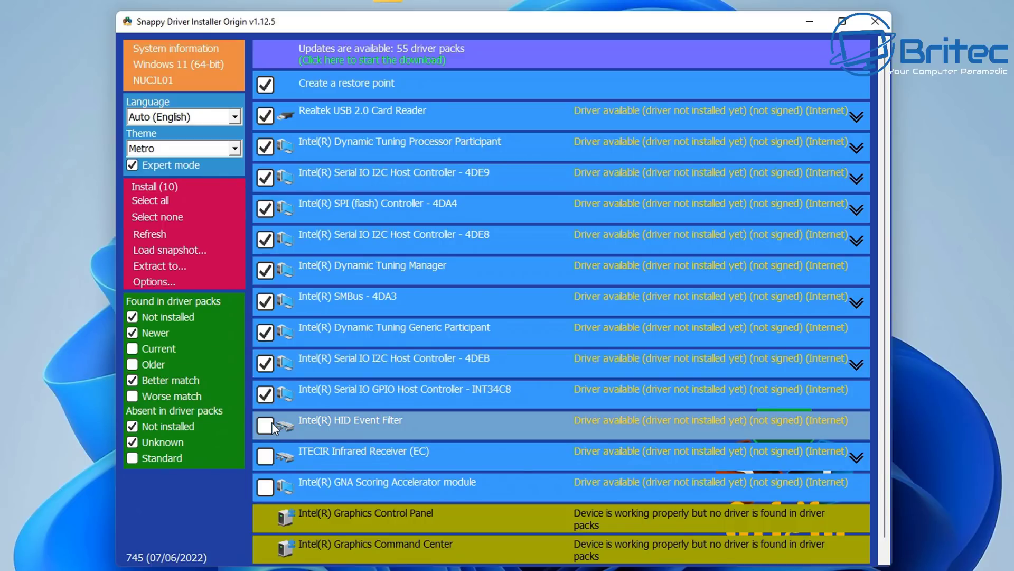
# Use Select all so all 13 drivers are marked and Install shows (13)
pyautogui.click(159, 200)
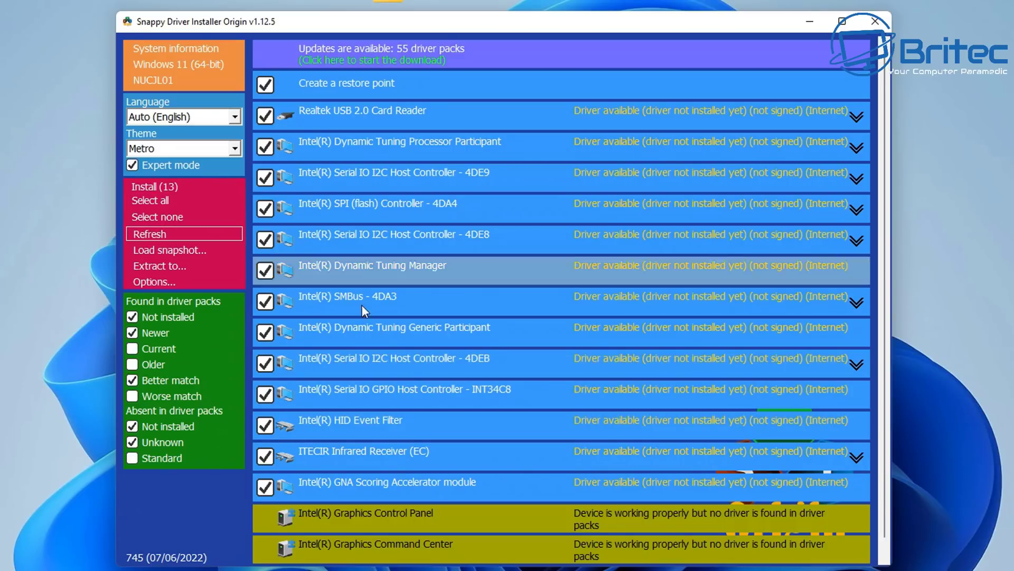
pyautogui.scroll(-1, 407, 362)
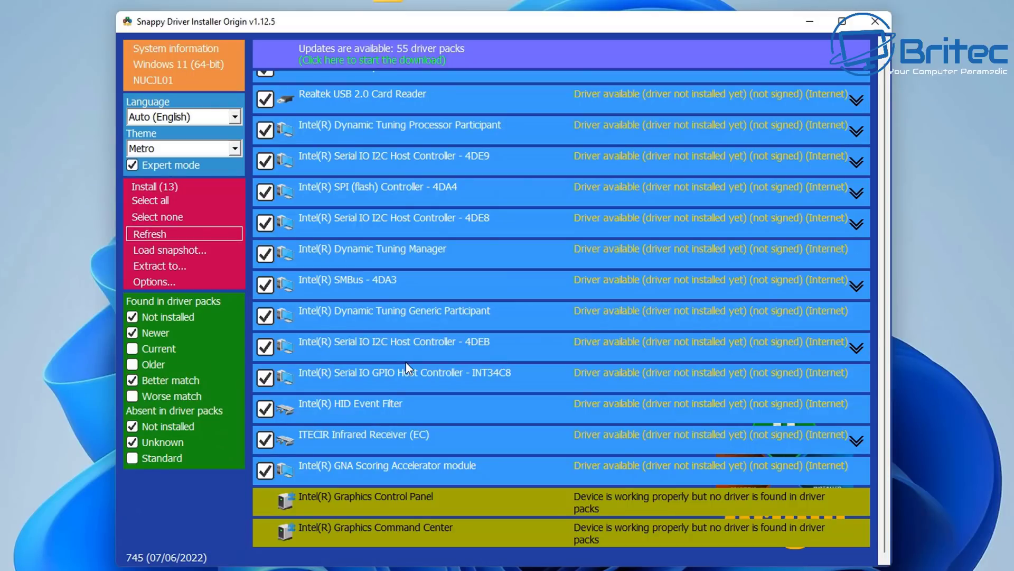
pyautogui.scroll(1, 405, 360)
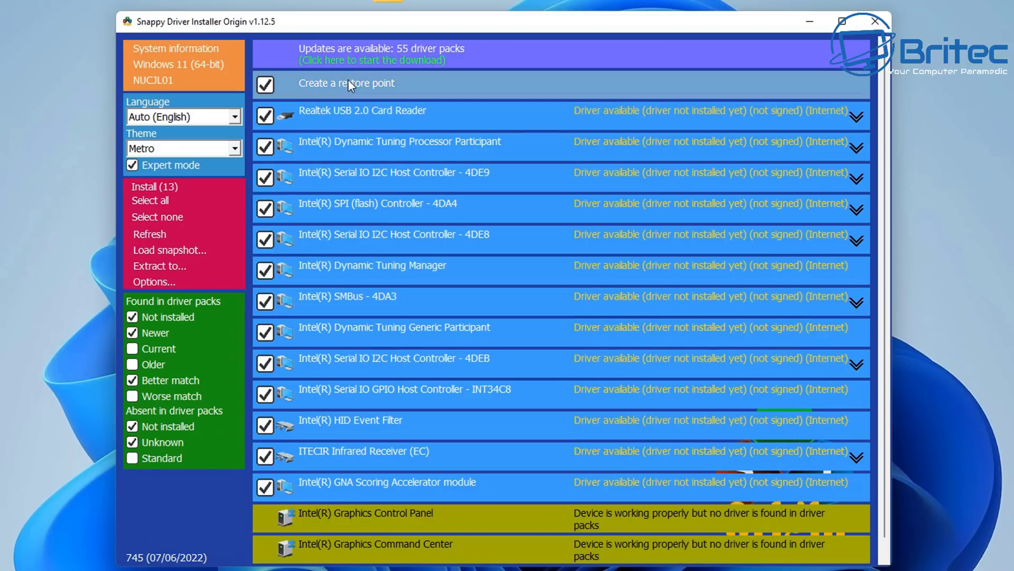
pyautogui.moveTo(353, 56)
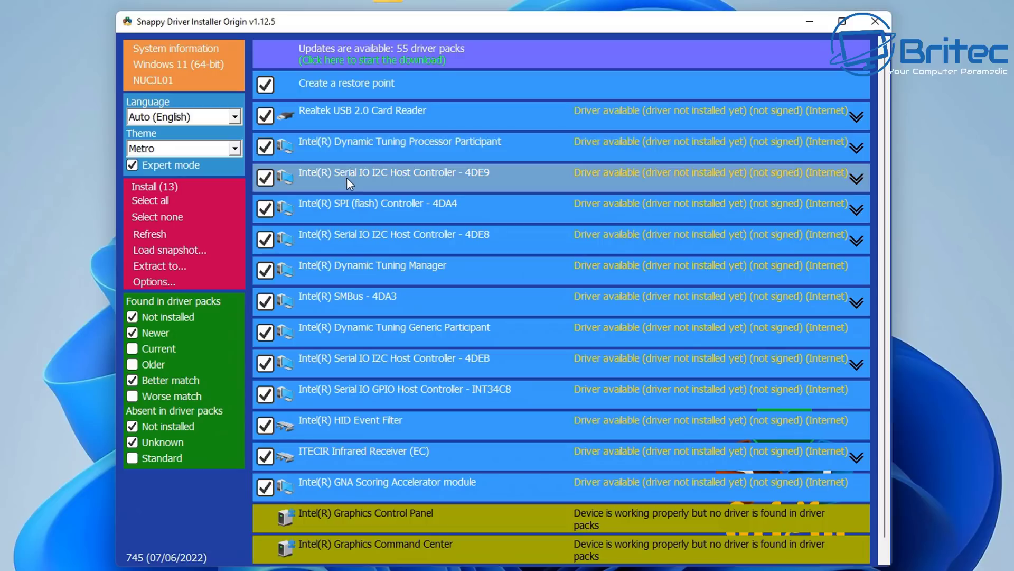
# Install all 13 marked drivers until each reports success, then bring up the Start menu
pyautogui.click(164, 186)
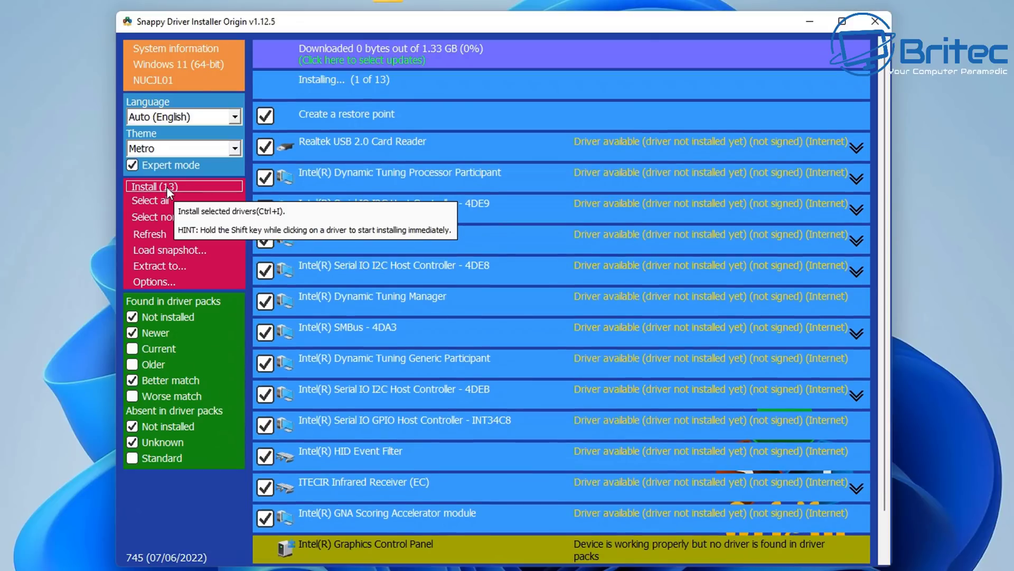
pyautogui.moveTo(411, 55)
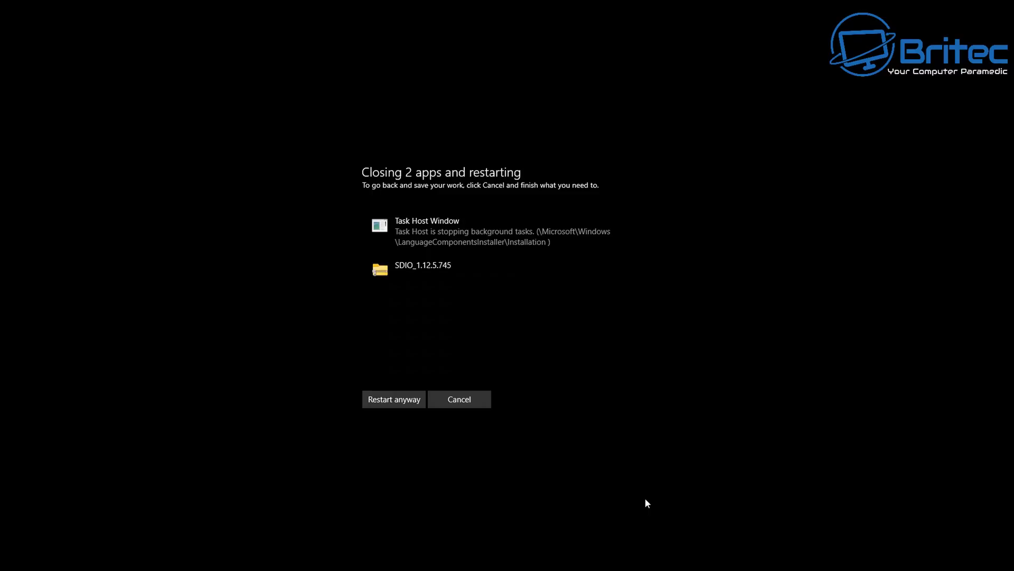
# Restart Windows anyway despite the 2 open apps and wait for the desktop
pyautogui.click(388, 407)
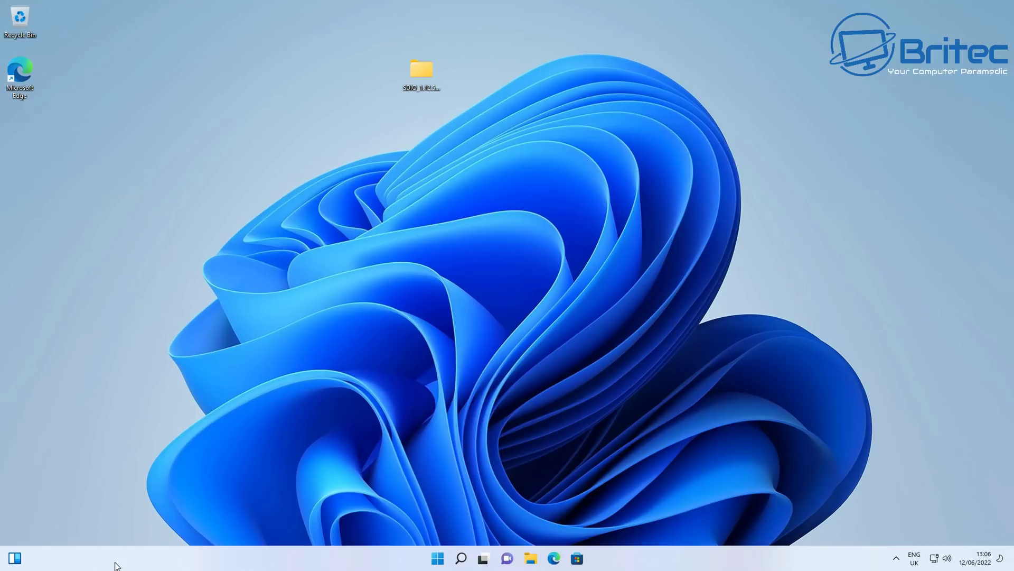
# Open Device Manager from the Start right-click menu and centre its window
pyautogui.rightClick(437, 559)
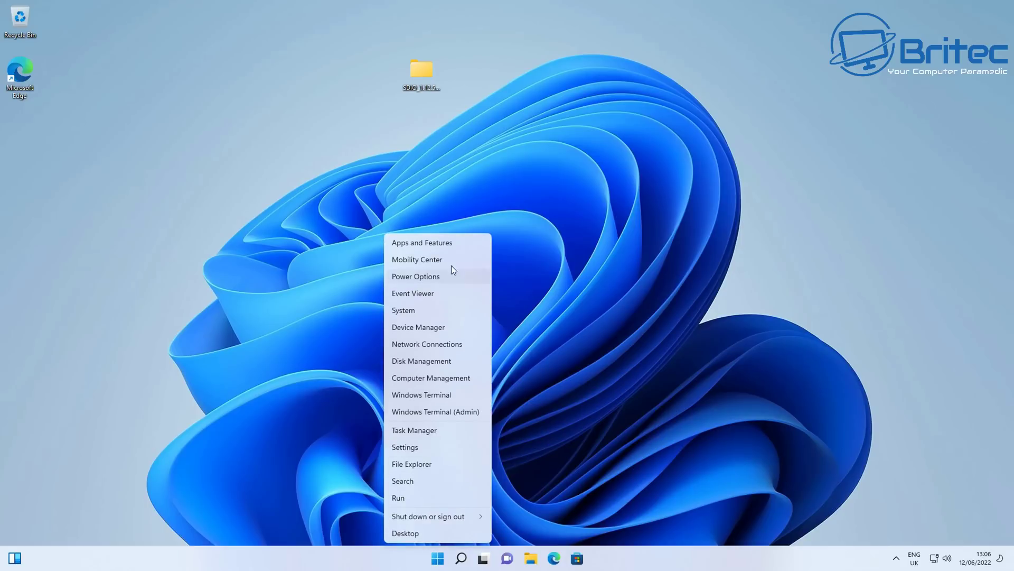
pyautogui.click(428, 330)
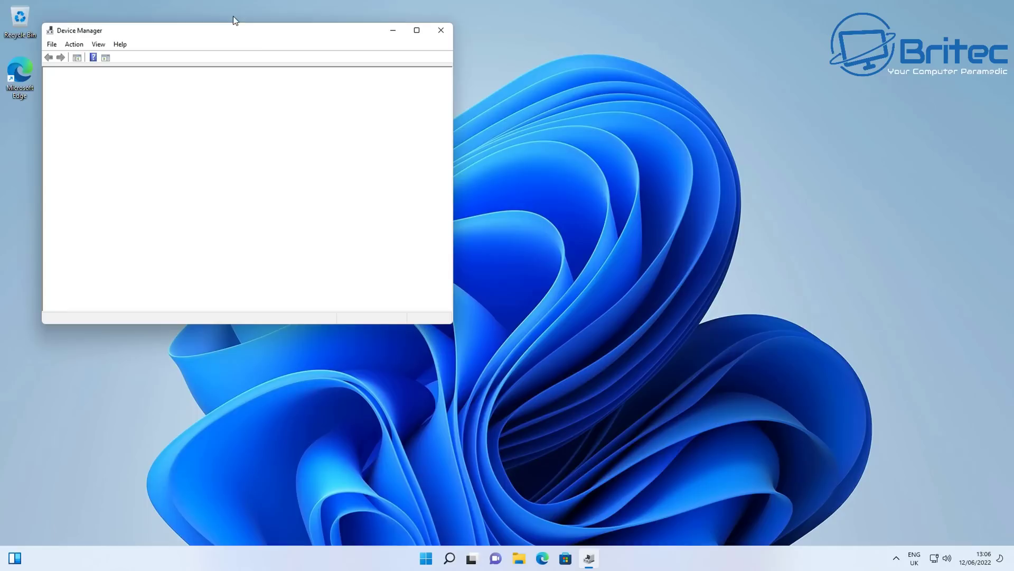
pyautogui.moveTo(267, 30); pyautogui.dragTo(484, 114)
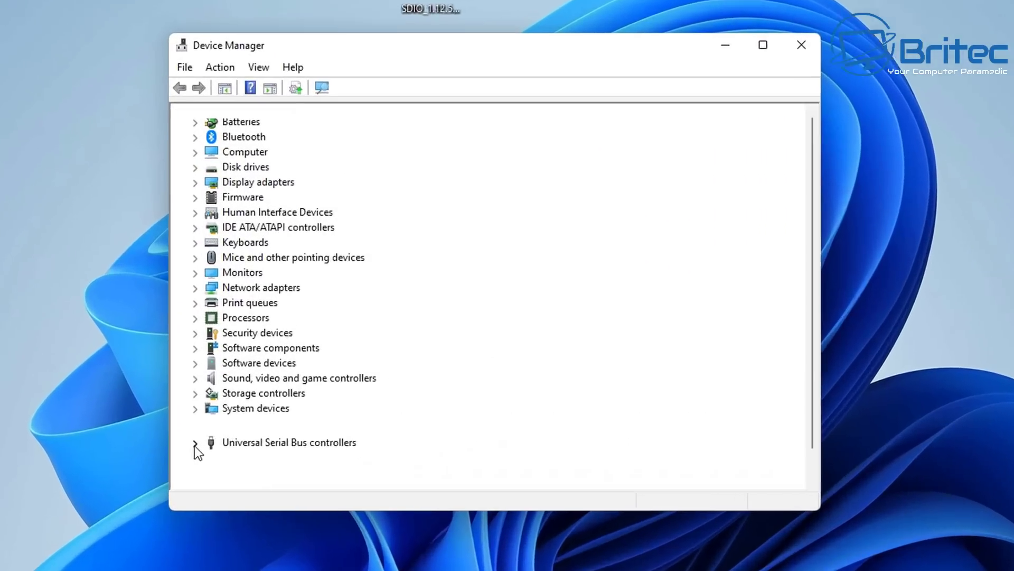
# Inspect USB controllers, Monitors and Display adapters, confirming no Other devices group remains
pyautogui.click(265, 369)
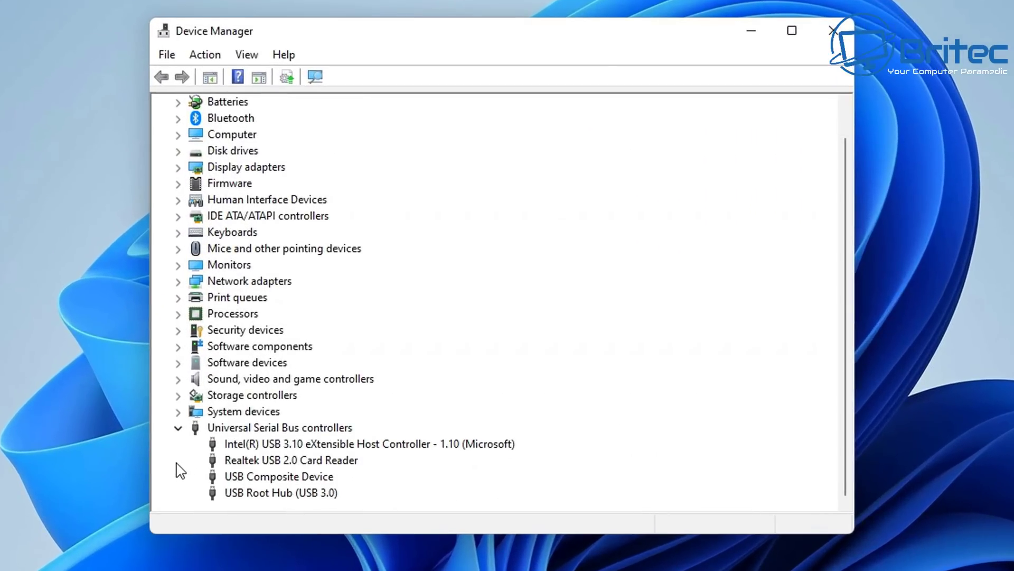
pyautogui.click(265, 369)
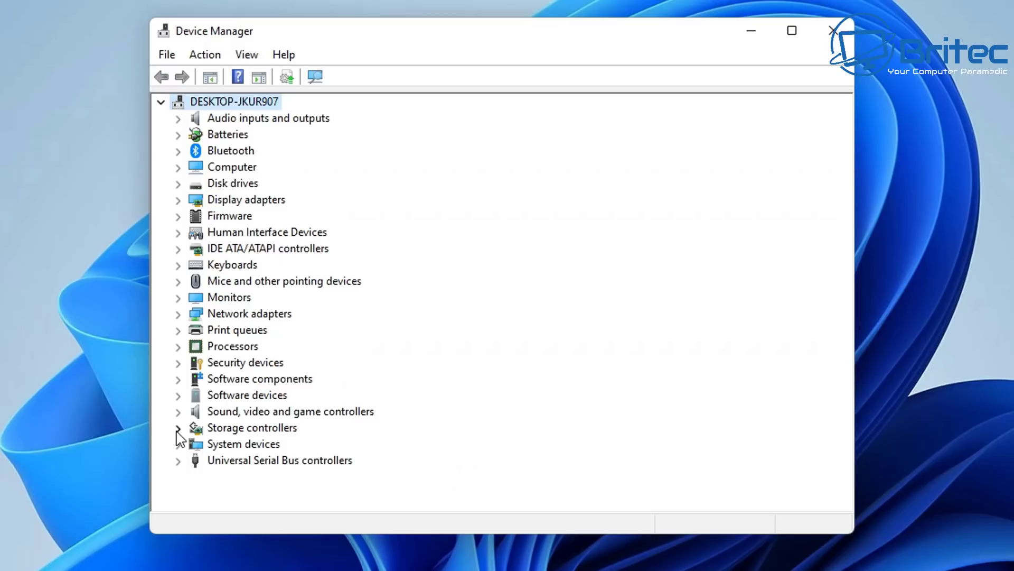
pyautogui.click(178, 299)
pyautogui.click(178, 299)
pyautogui.click(178, 299)
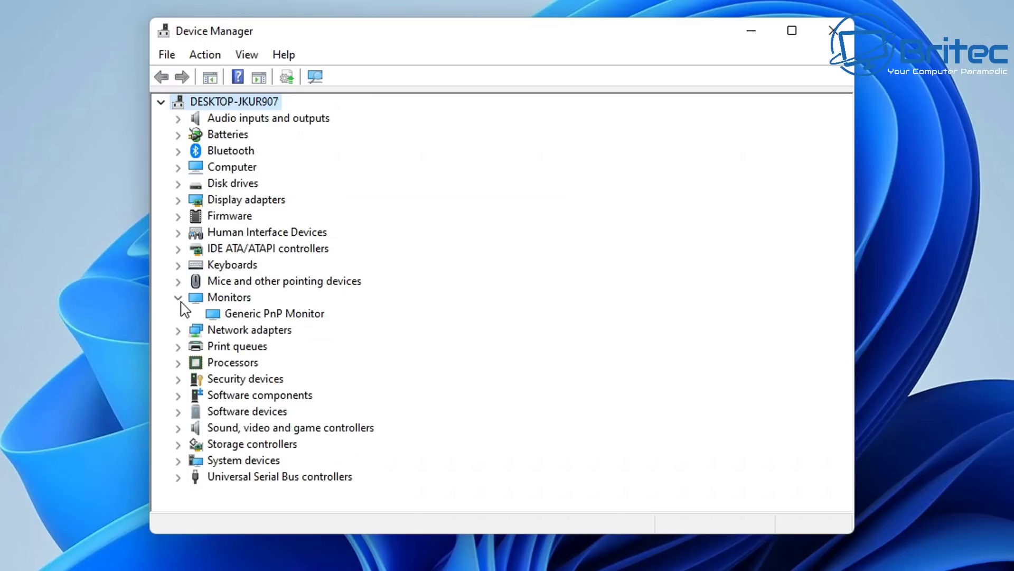
pyautogui.click(178, 299)
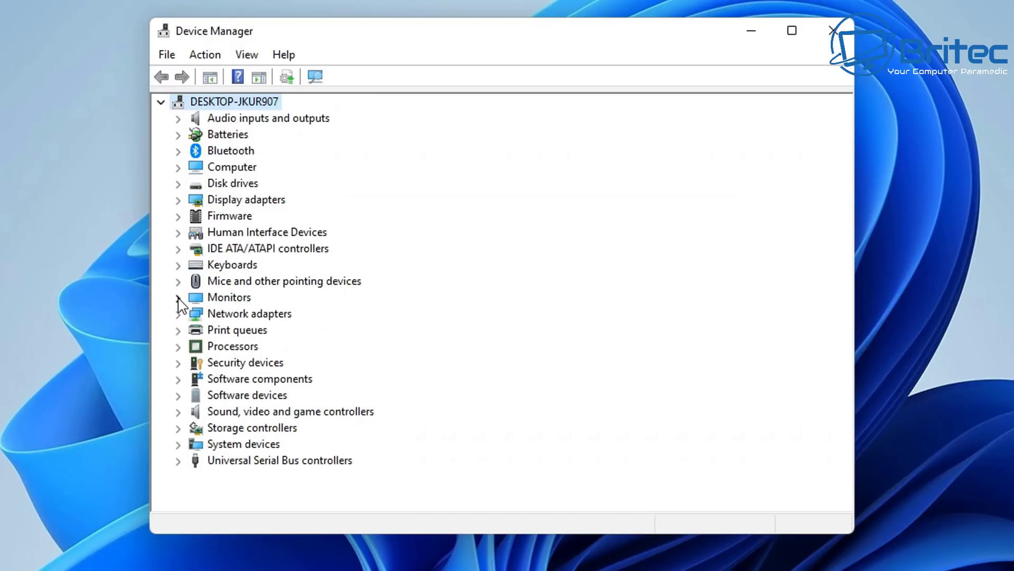
pyautogui.click(177, 201)
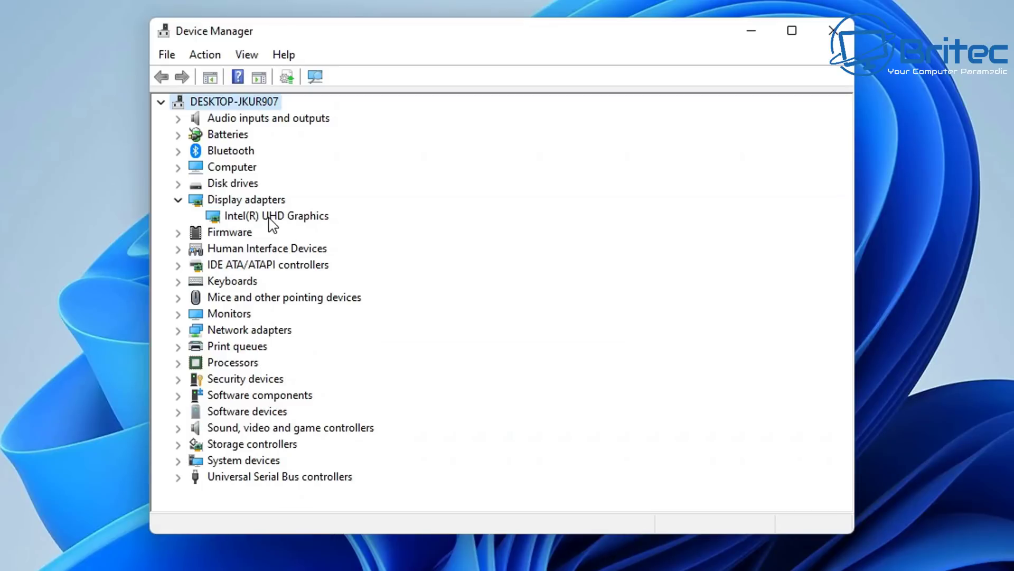
pyautogui.click(178, 201)
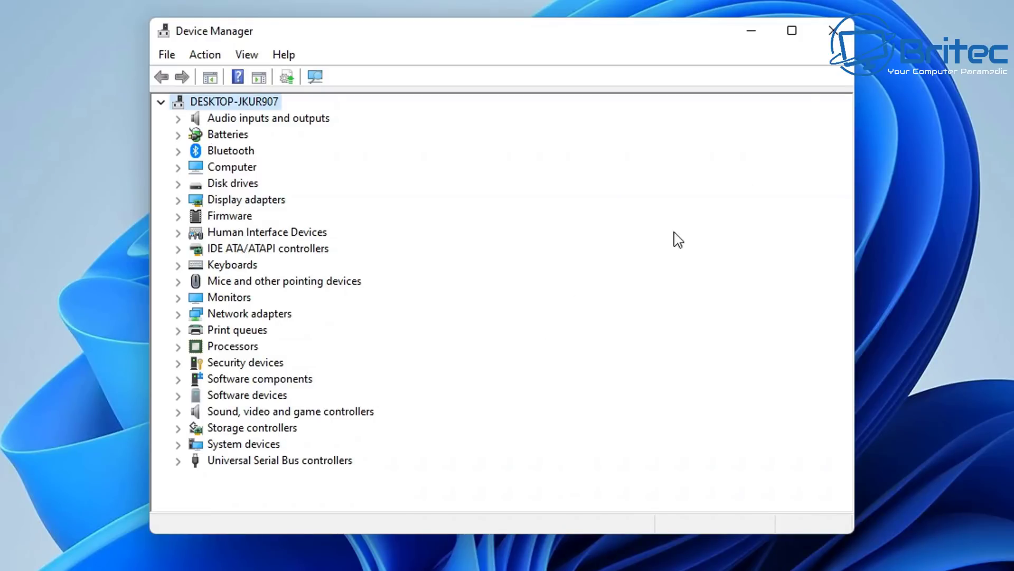
# Close Device Manager and delete the SDIO desktop folder, leaving only Recycle Bin and Edge
pyautogui.click(830, 38)
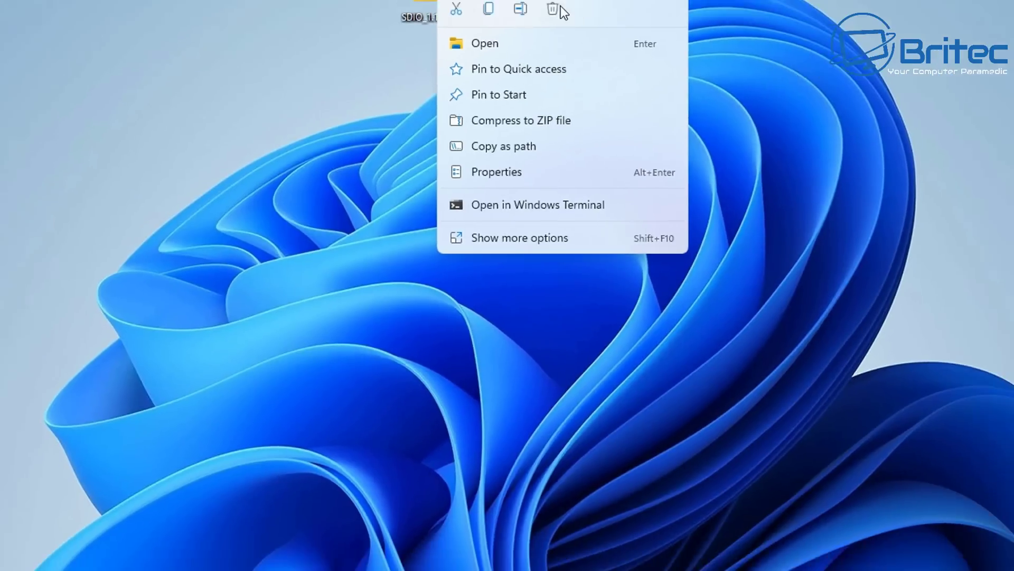
pyautogui.click(558, 8)
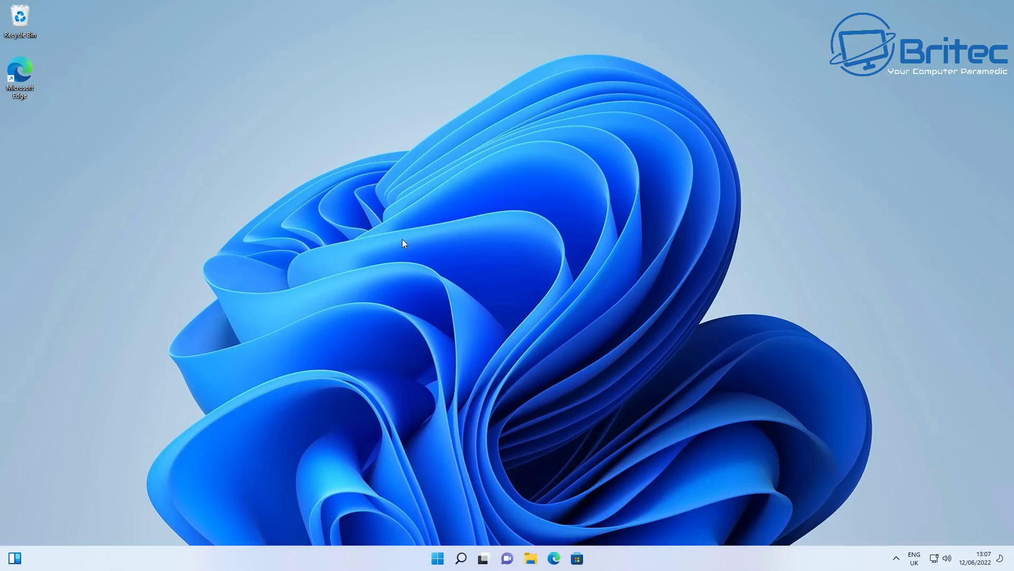